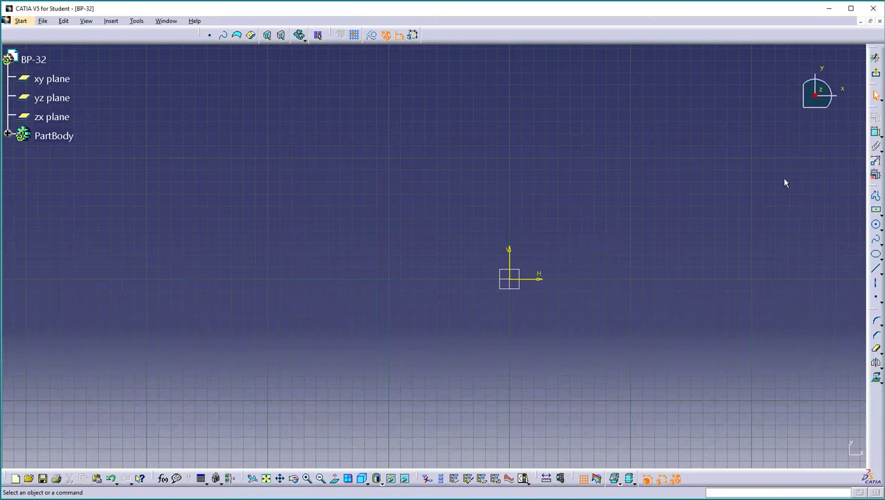
- Sketch a closed profile from the origin, about 126 mm wide and 130 mm high, with a tangent-arc upper-right corner and a slanted lower-left side
click(875, 198)
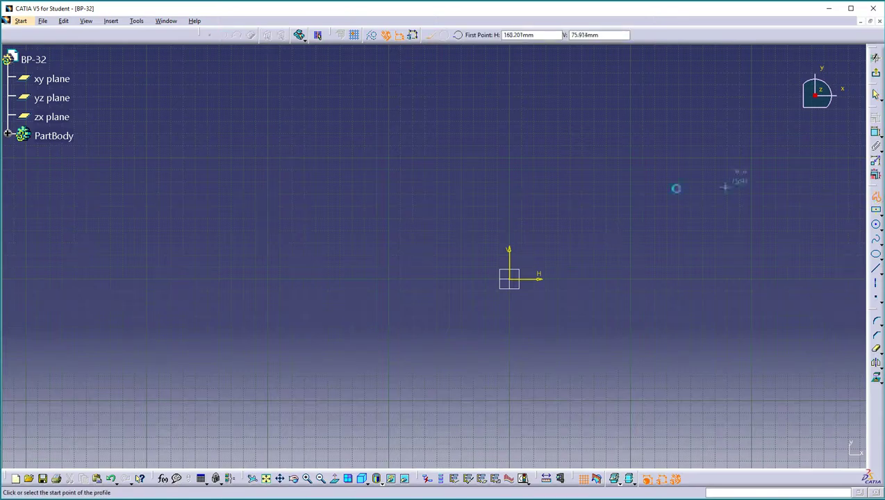
click(513, 282)
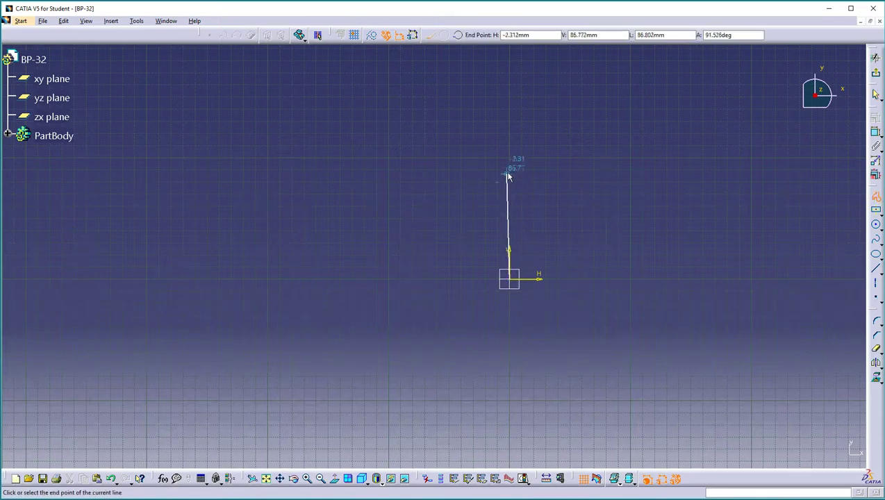
drag(511, 180, 474, 120)
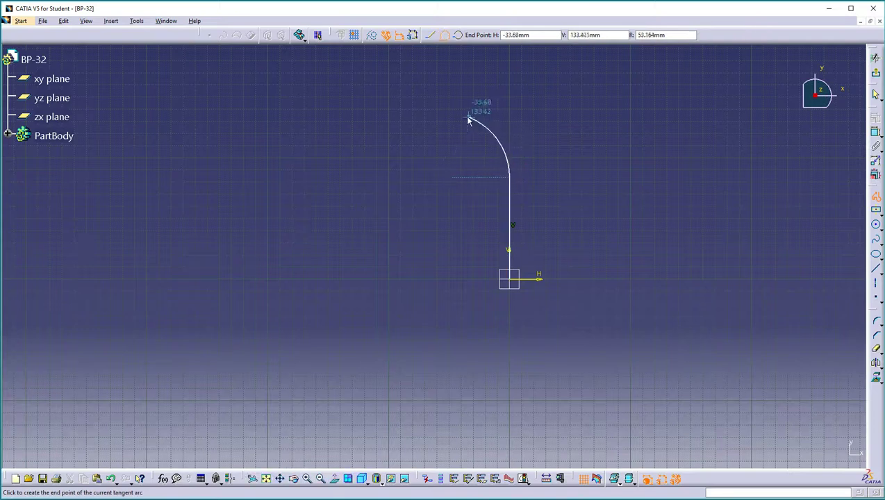
click(454, 123)
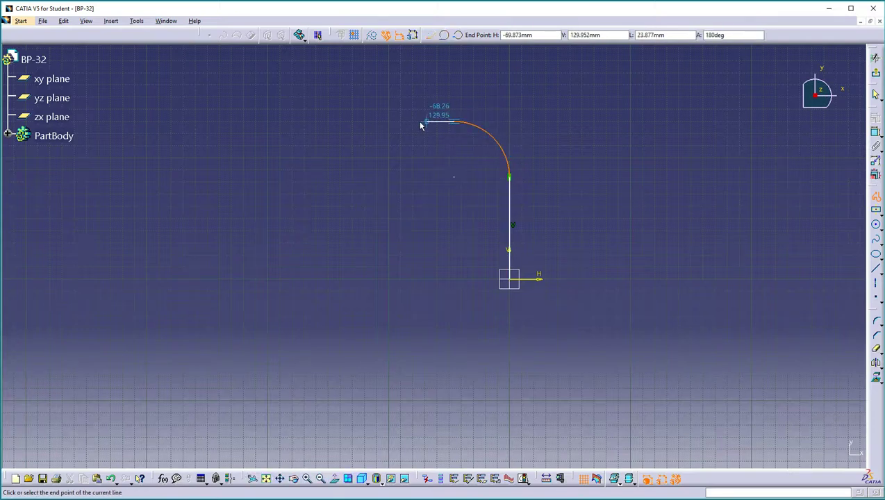
click(357, 123)
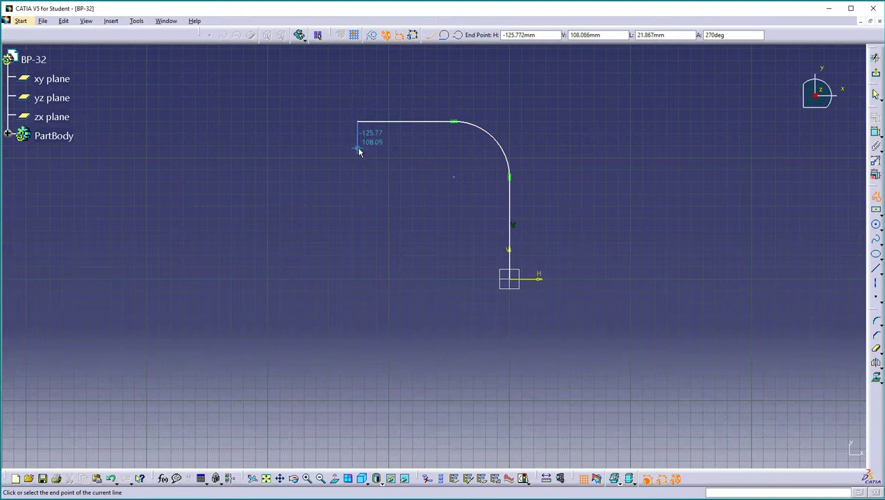
click(358, 149)
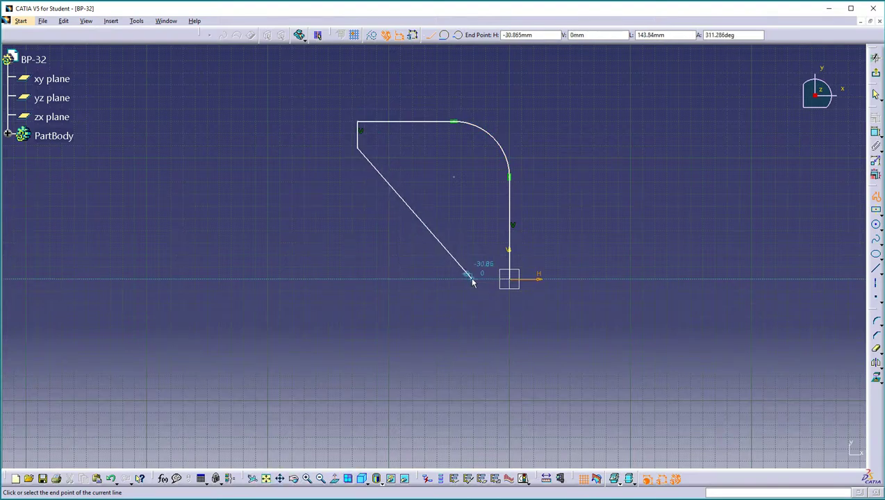
click(472, 278)
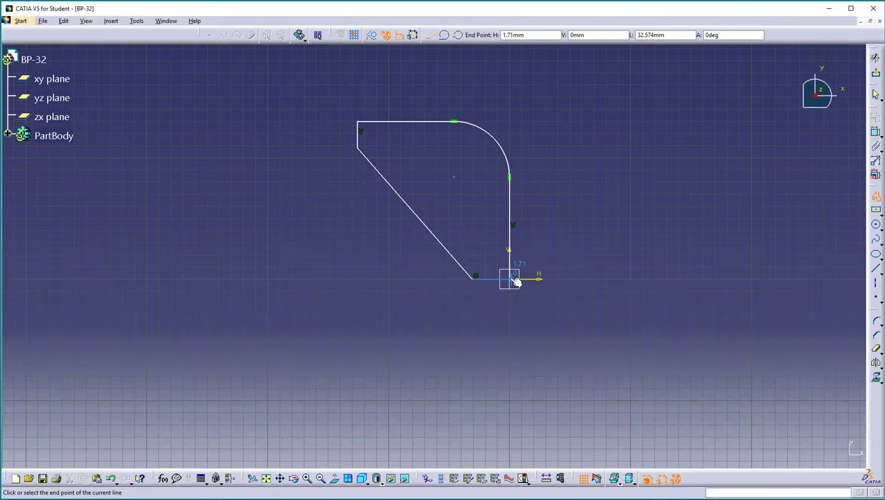
click(512, 280)
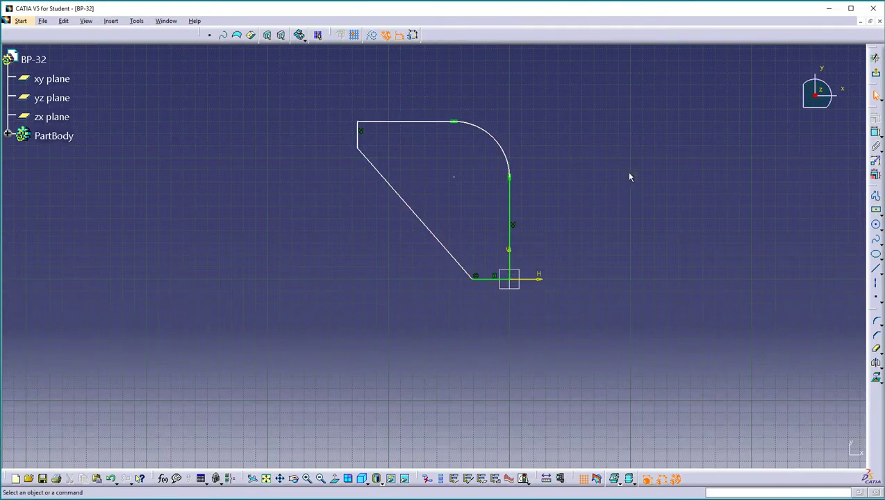
- Constrain the profile's upper straight line to be horizontal
right_click(392, 124)
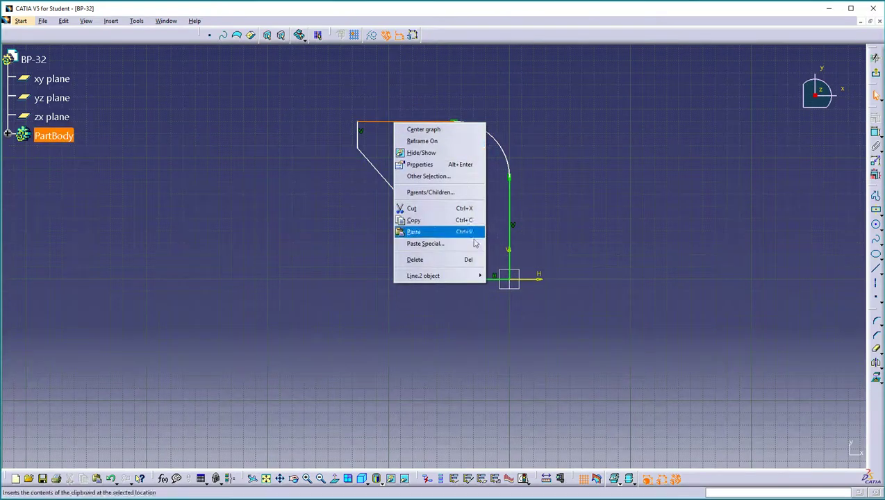
mouse_move(470, 278)
click(517, 303)
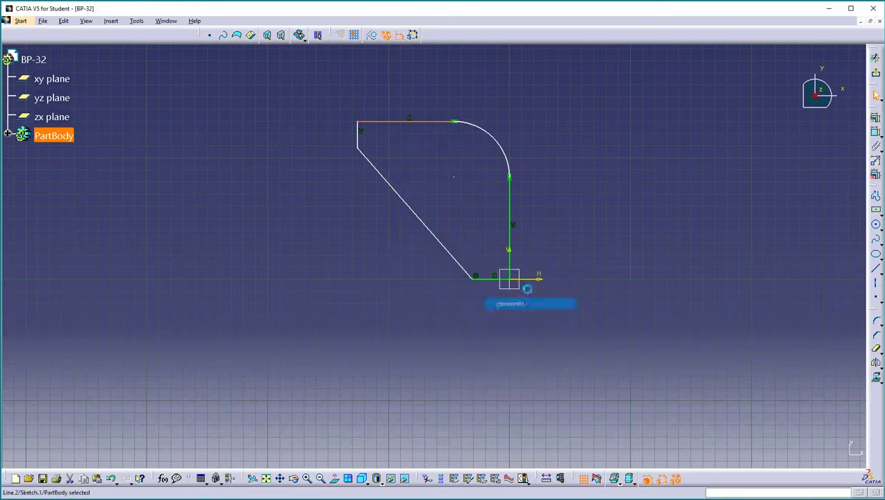
- Add an elongated hole of about 12 mm radius inside the profile, parallel to its slanted side, and exit the sketch
click(880, 216)
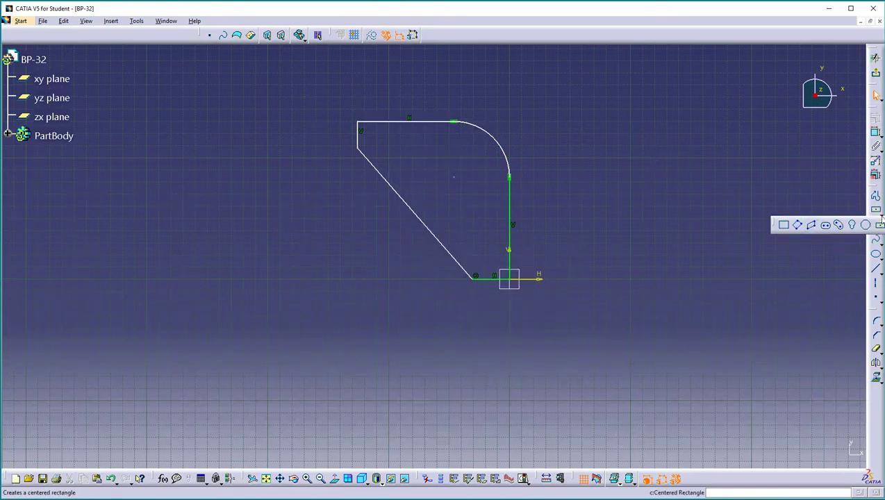
click(825, 224)
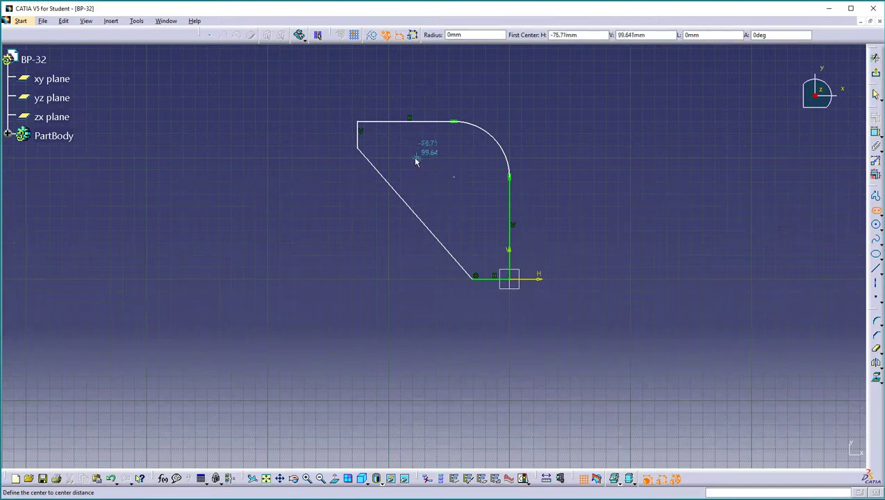
click(416, 162)
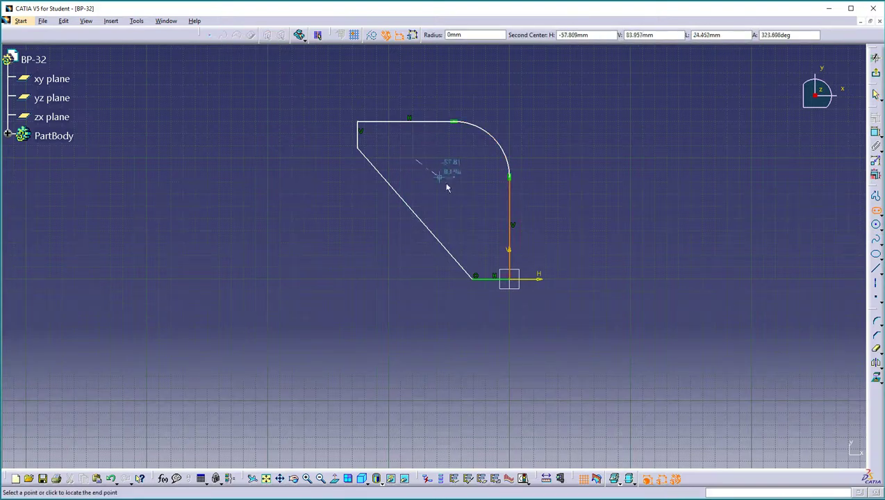
click(463, 216)
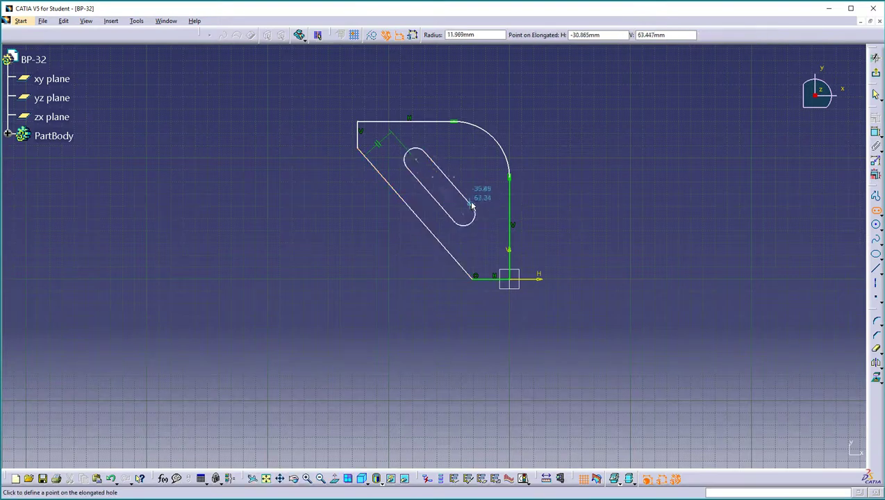
click(471, 204)
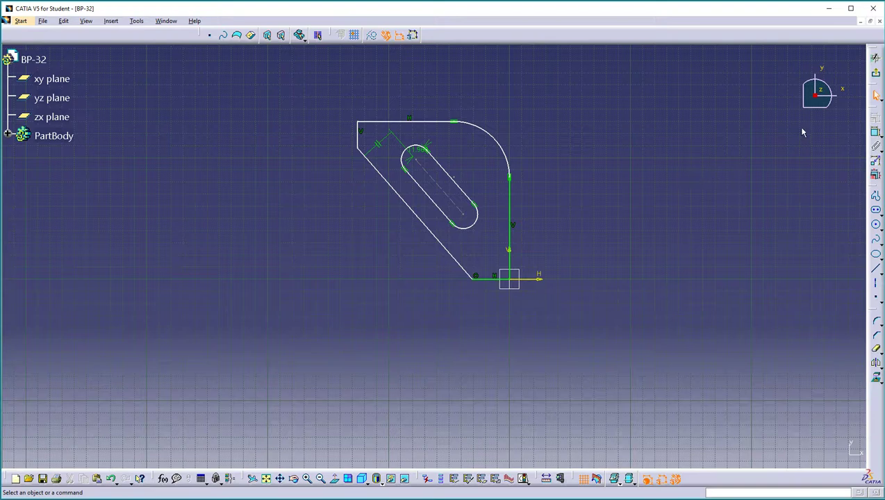
click(876, 75)
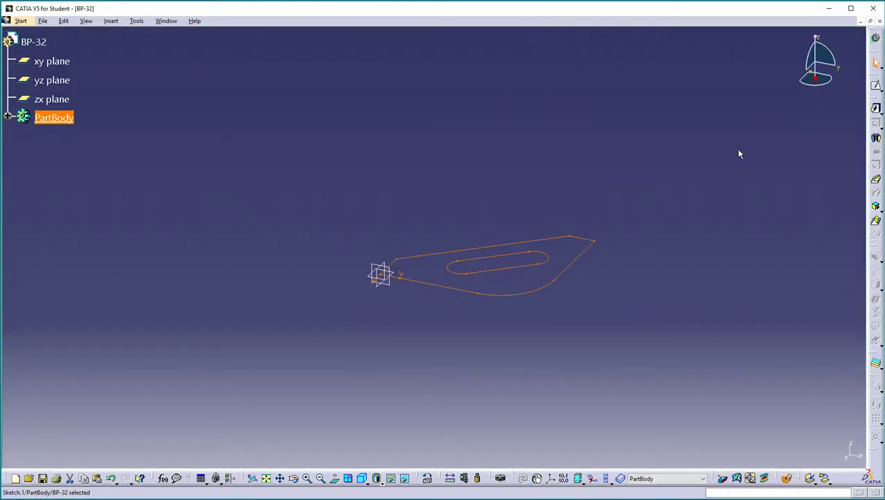
- Create a pad from the sketch with a length of 60 mm in the reversed direction
click(876, 109)
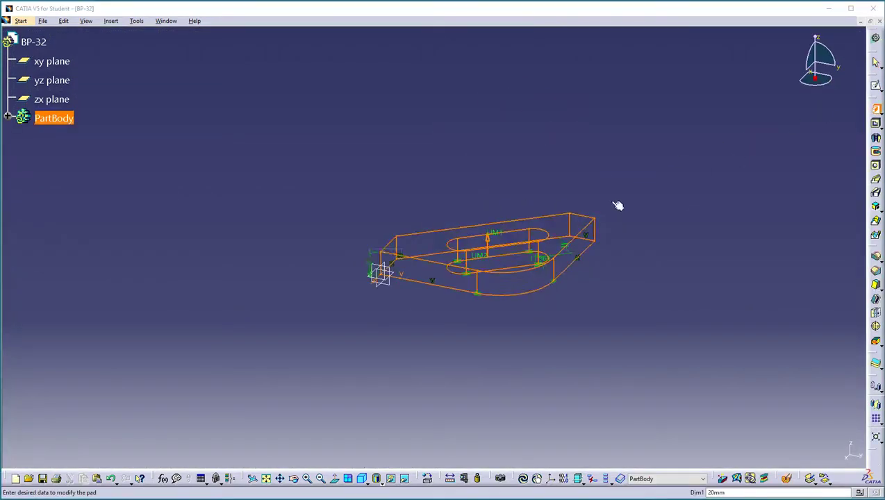
drag(343, 257, 214, 126)
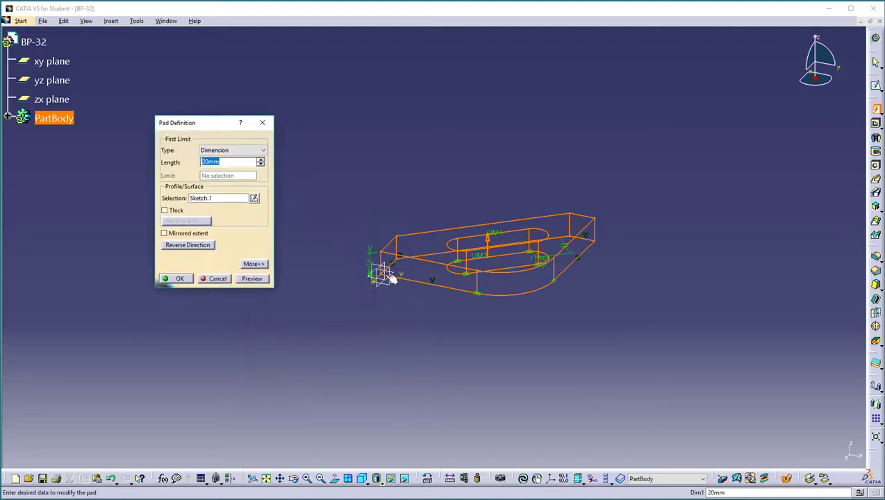
click(200, 247)
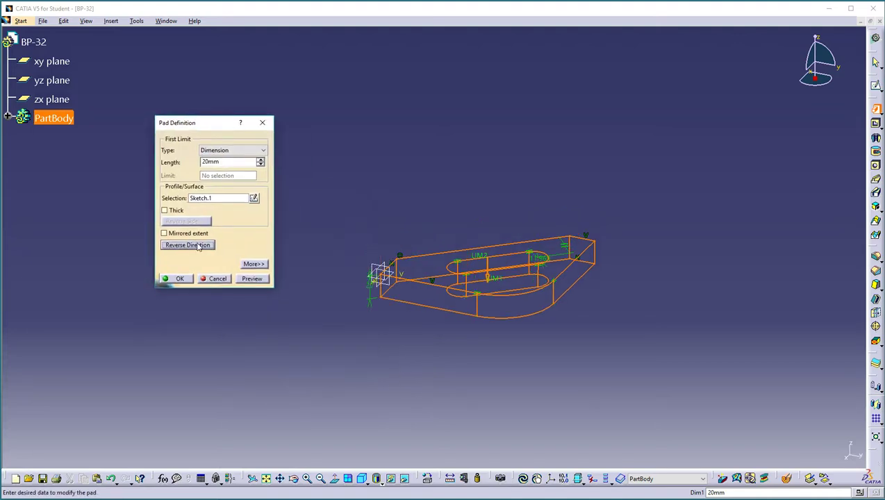
drag(502, 283, 415, 314)
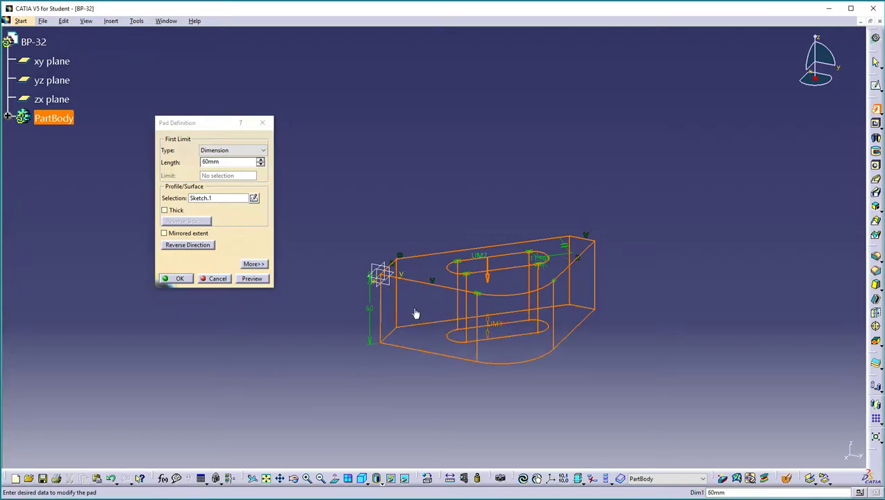
click(178, 279)
- Mirror the current solid about its narrow end face at the origin
mouse_move(516, 196)
middle_down()
mouse_move(443, 183)
mouse_move(419, 129)
mouse_move(573, 201)
mouse_move(530, 130)
mouse_move(431, 253)
mouse_move(419, 297)
mouse_move(522, 332)
mouse_move(471, 296)
mouse_move(612, 308)
middle_up()
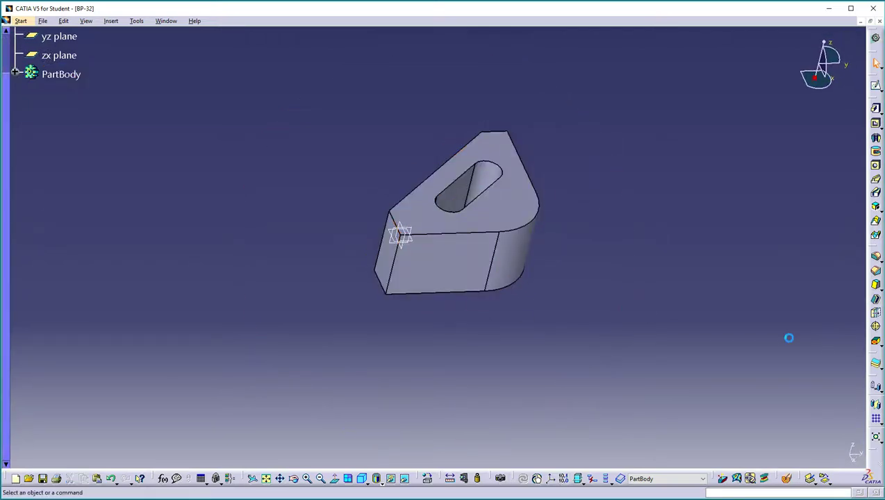
click(876, 407)
click(394, 266)
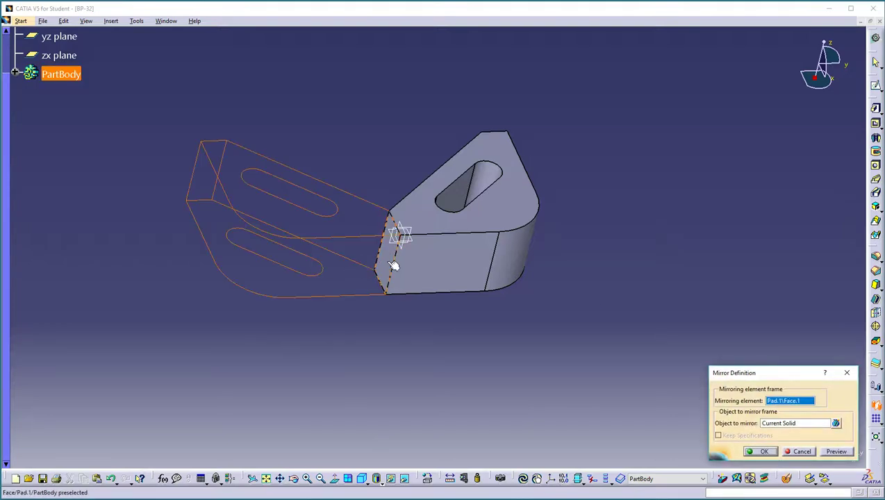
click(763, 452)
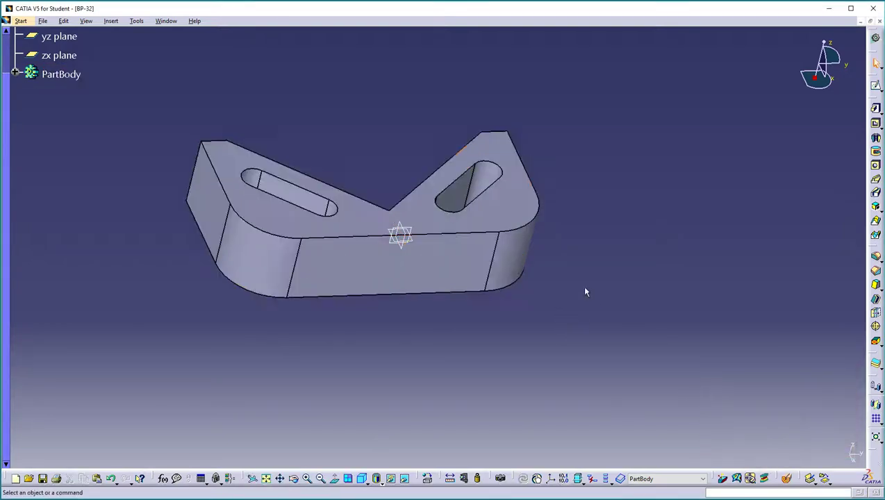
- Display the Graphic Properties toolbar
middle_drag(426, 282, 550, 284)
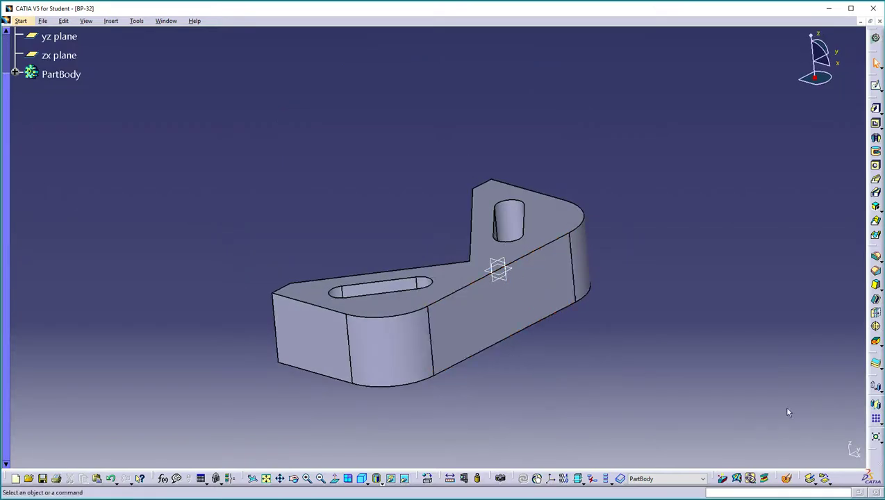
middle_drag(548, 336, 293, 142)
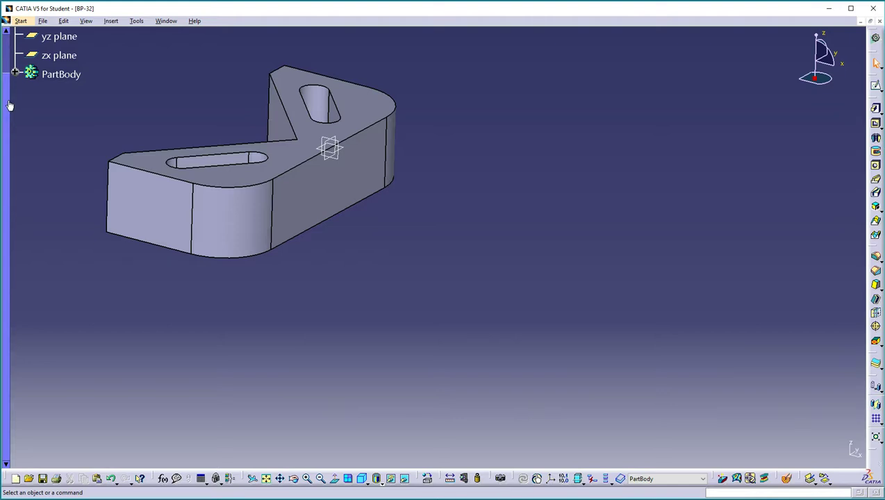
drag(8, 102, 6, 49)
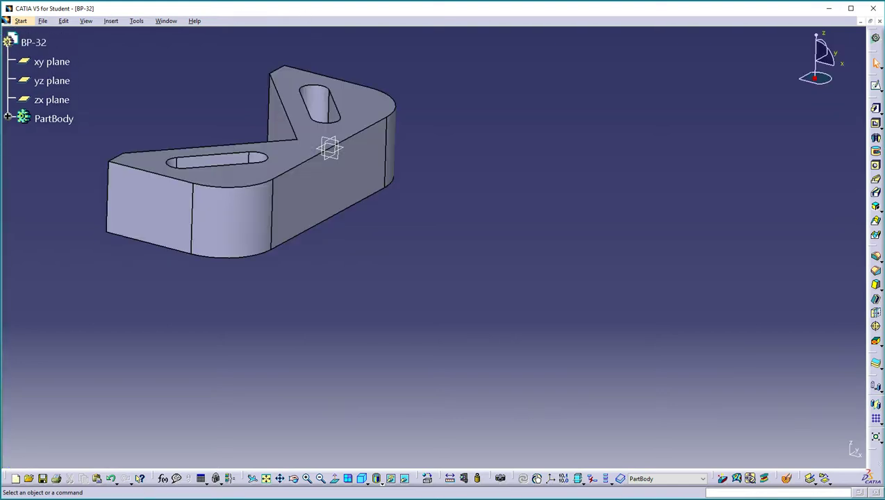
right_click(872, 109)
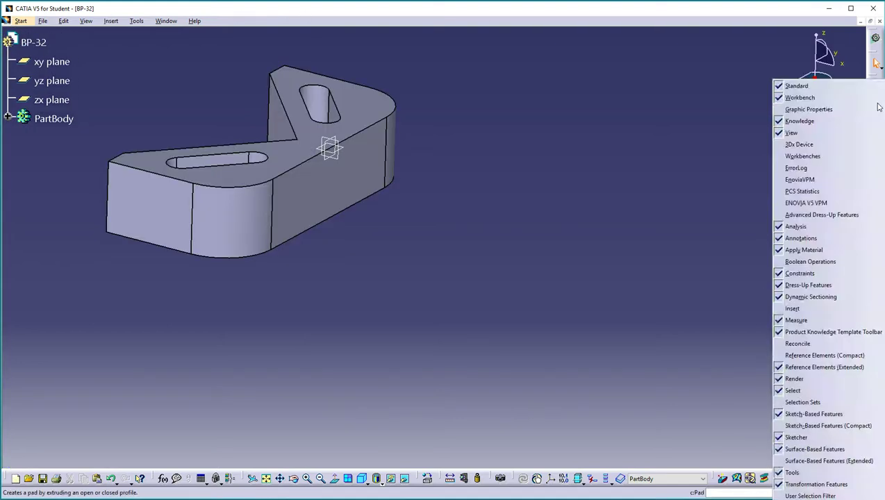
click(808, 109)
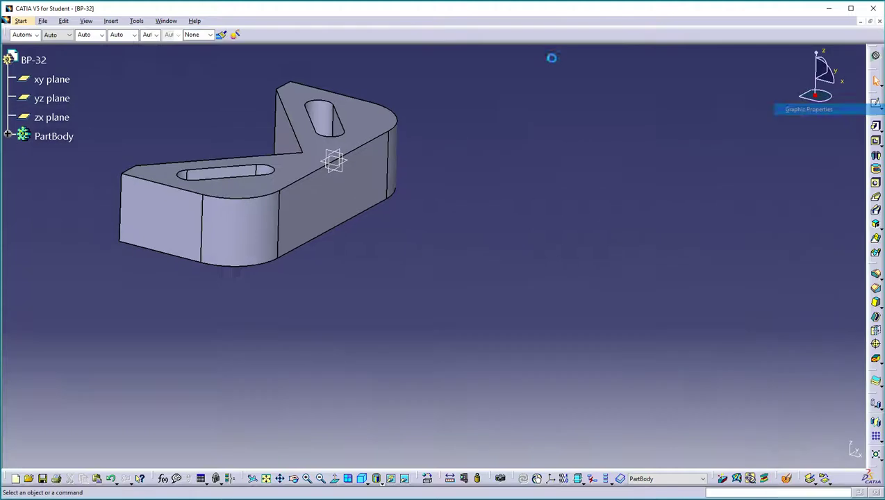
- Change the fill colour of the whole PartBody to blue
click(43, 138)
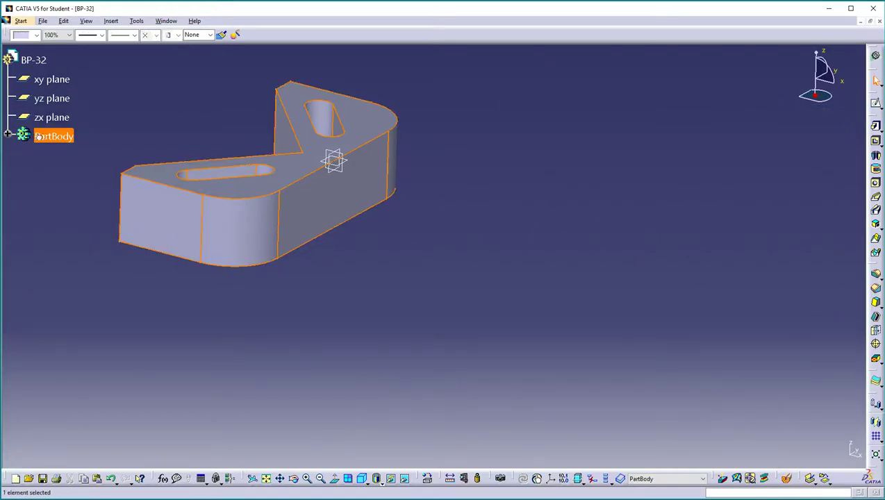
click(36, 36)
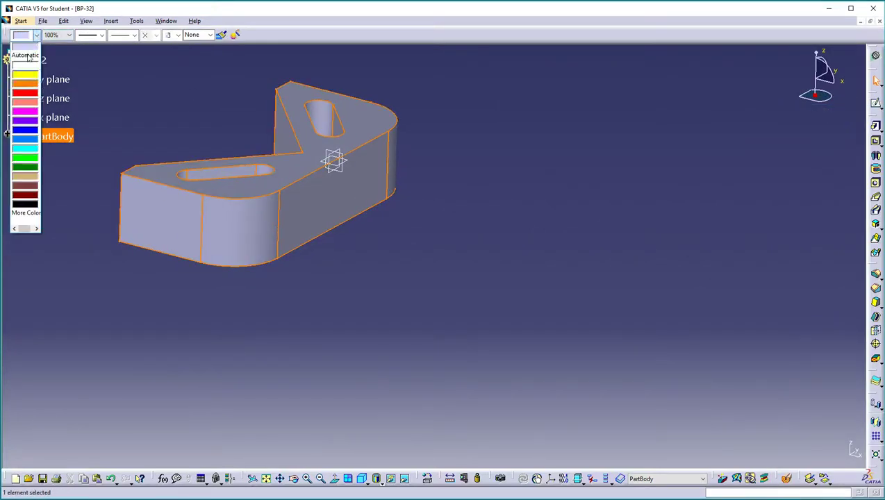
click(25, 139)
click(492, 171)
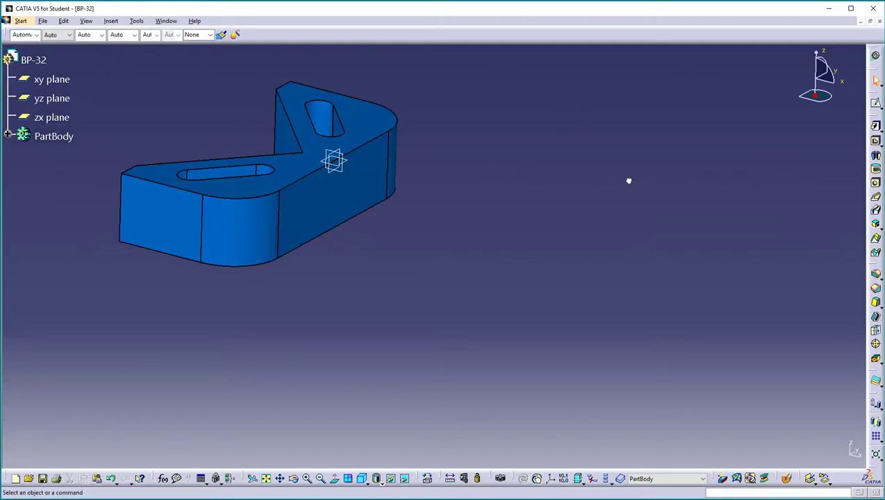
- Start a sketch on the yz plane and draw a centred rectangle on the vertical axis with its top edge on the horizontal axis
click(878, 104)
click(328, 170)
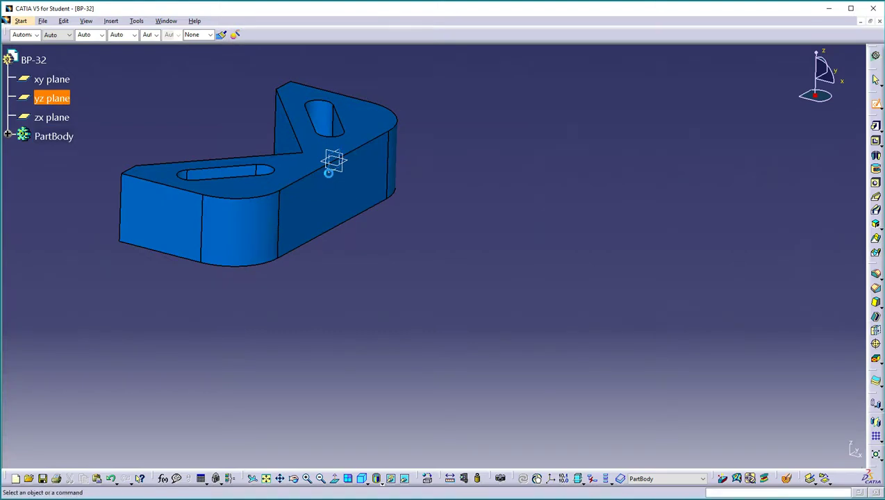
mouse_move(602, 250)
middle_down()
mouse_move(607, 188)
mouse_move(201, 223)
middle_up()
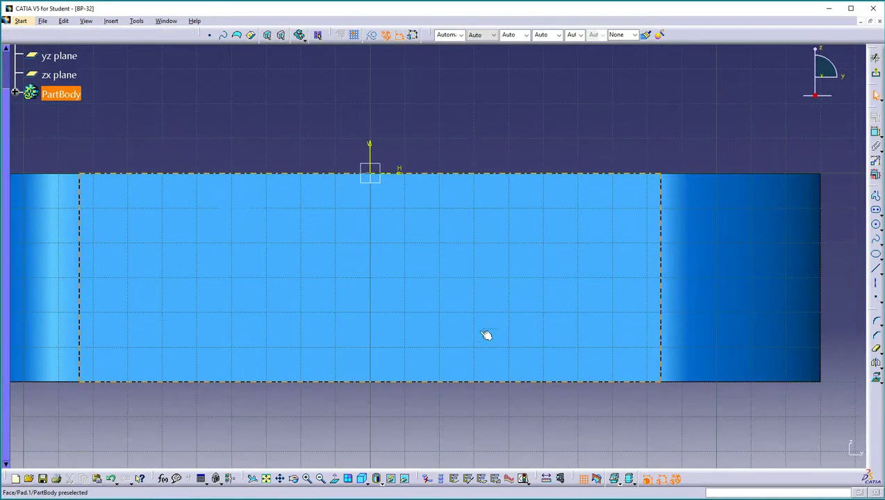
click(880, 215)
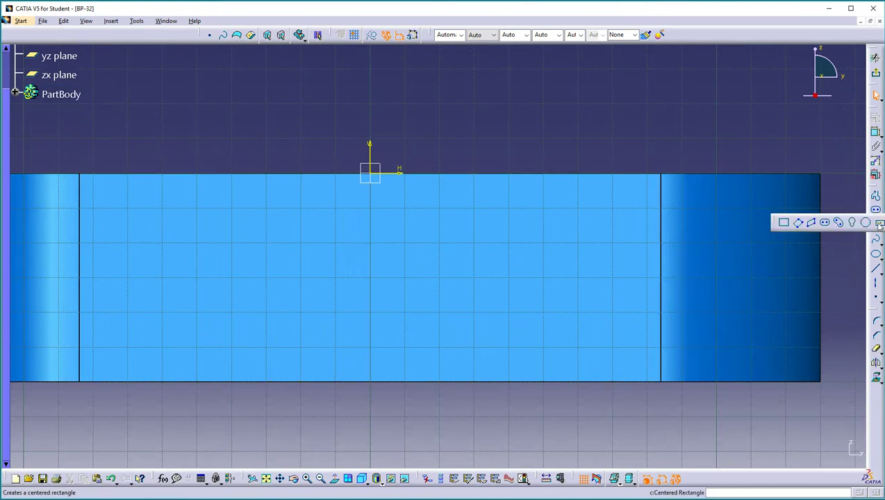
click(879, 223)
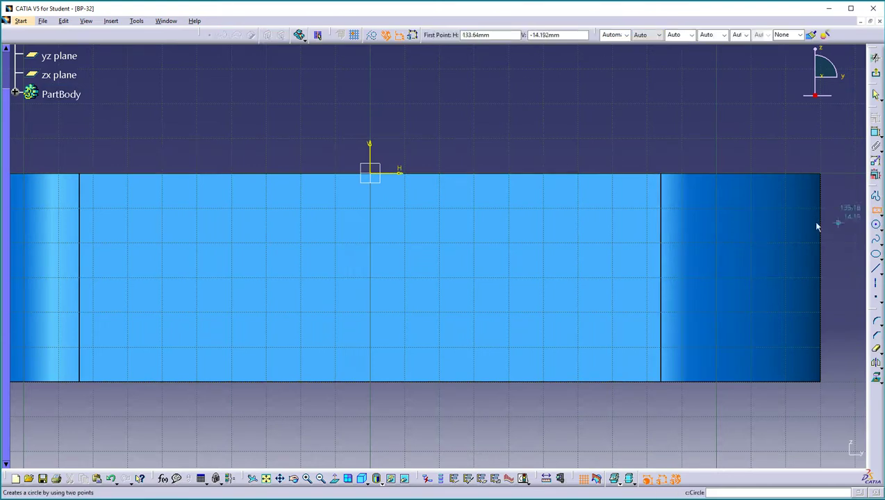
click(373, 208)
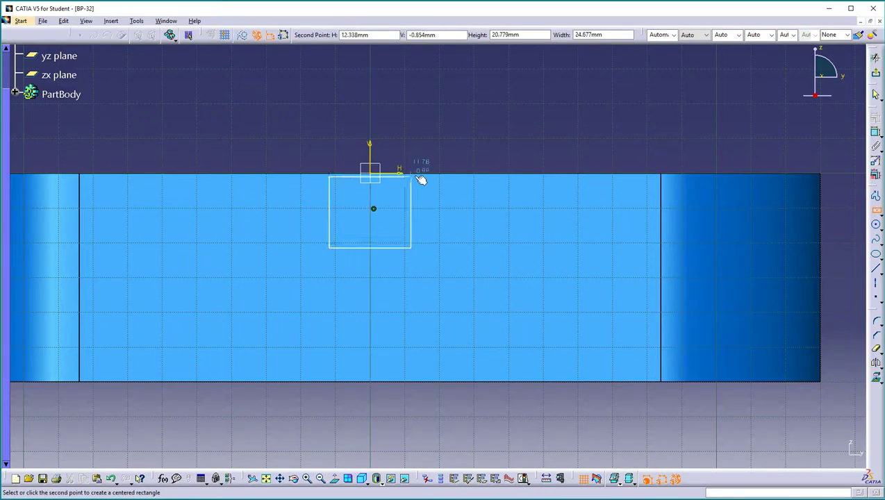
click(453, 172)
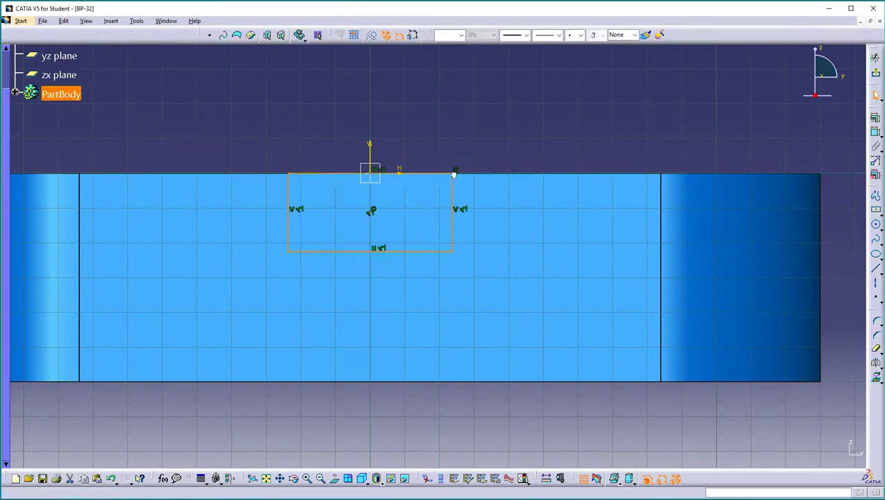
- Draw an equally wide centred rectangle across the block's lower edge and a narrow vertical one overlapping both rectangles, all centred on the vertical axis
click(877, 212)
click(373, 394)
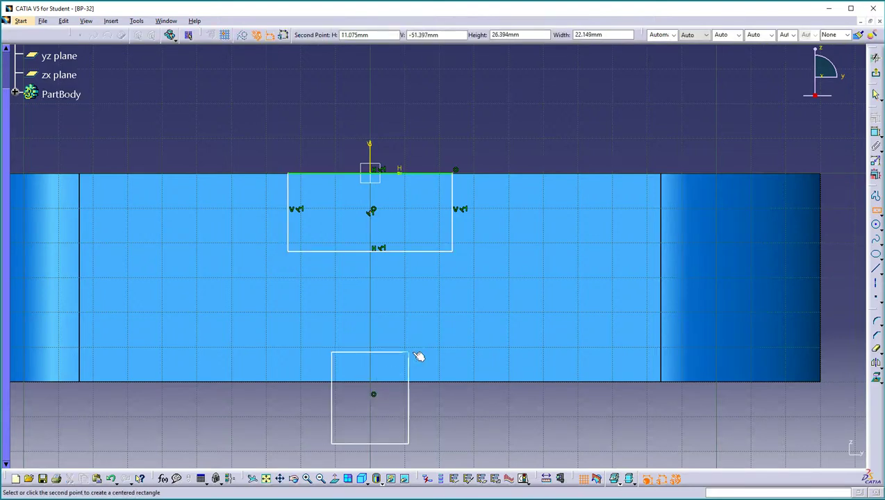
click(456, 362)
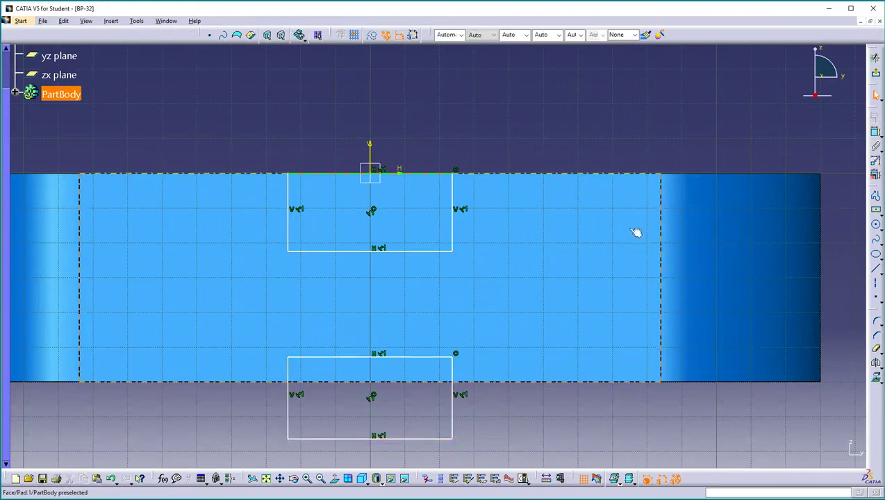
click(877, 212)
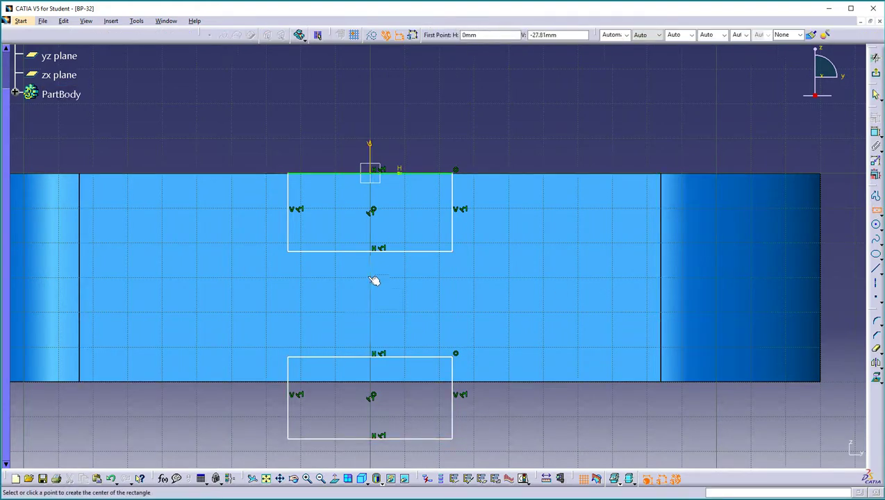
click(373, 292)
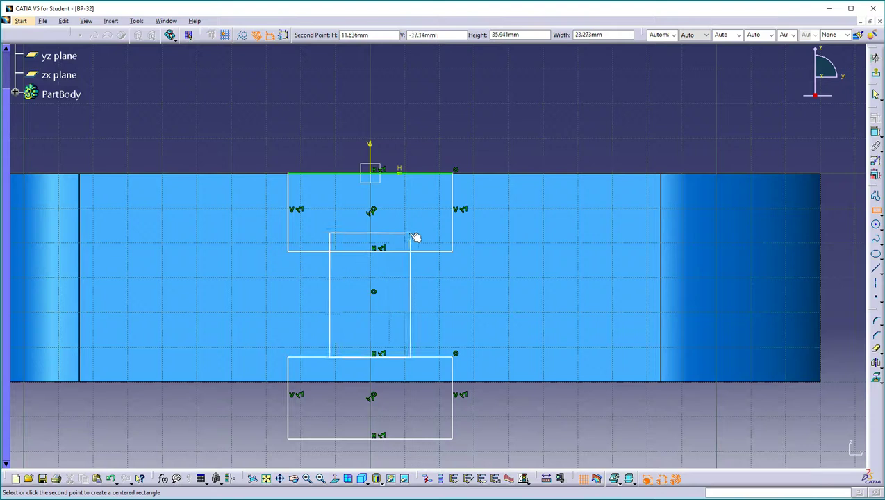
click(398, 214)
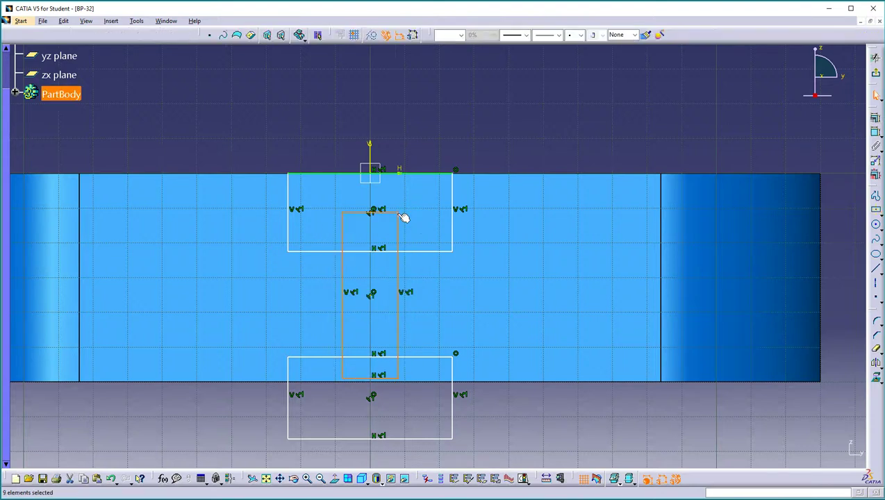
click(549, 388)
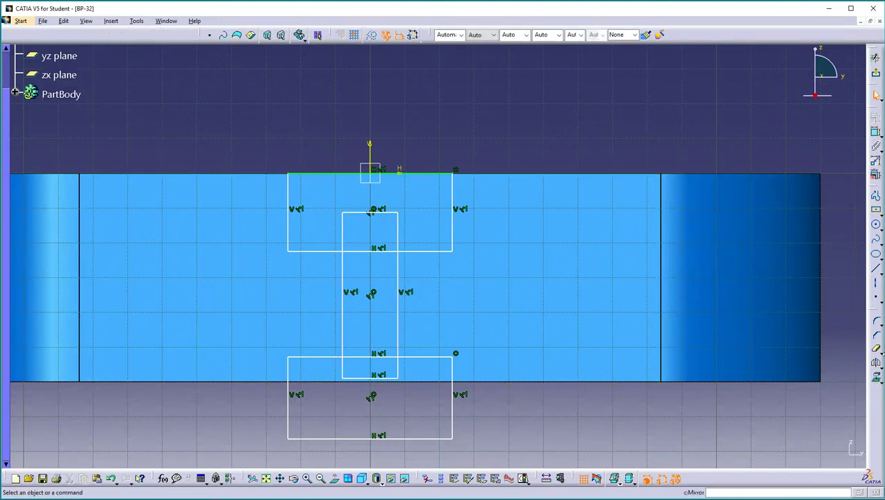
- Trim the overlapping segments of the three rectangles with Quick Trim to leave one closed I-shaped outline
click(876, 352)
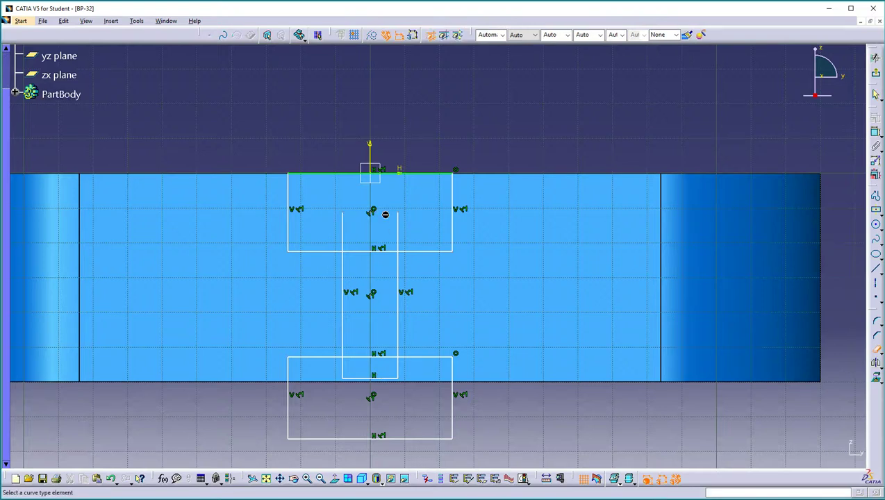
click(386, 213)
click(368, 249)
click(347, 233)
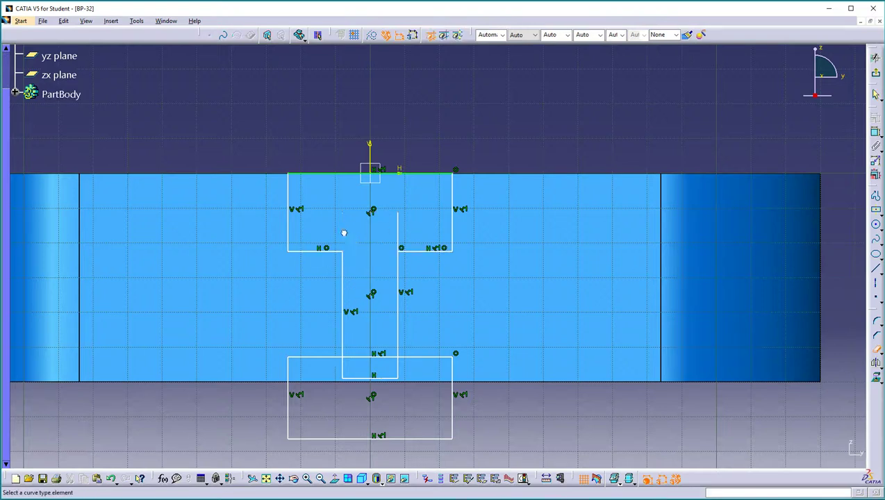
click(401, 232)
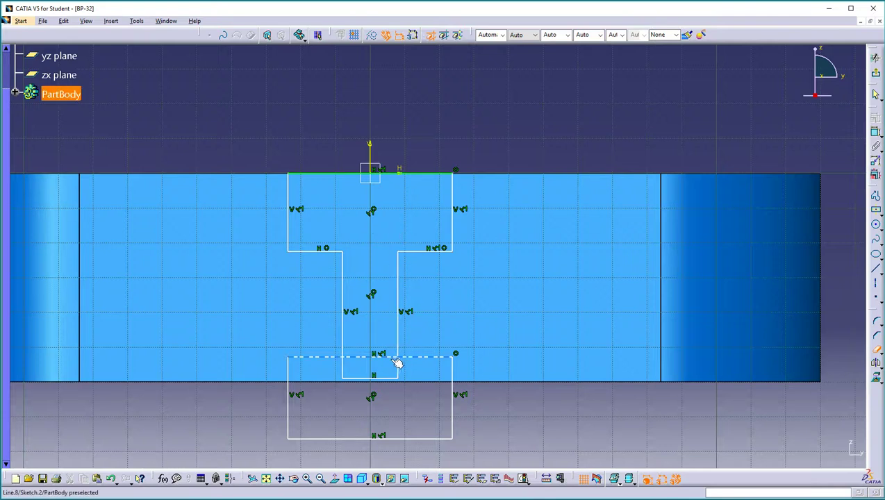
click(394, 362)
click(399, 368)
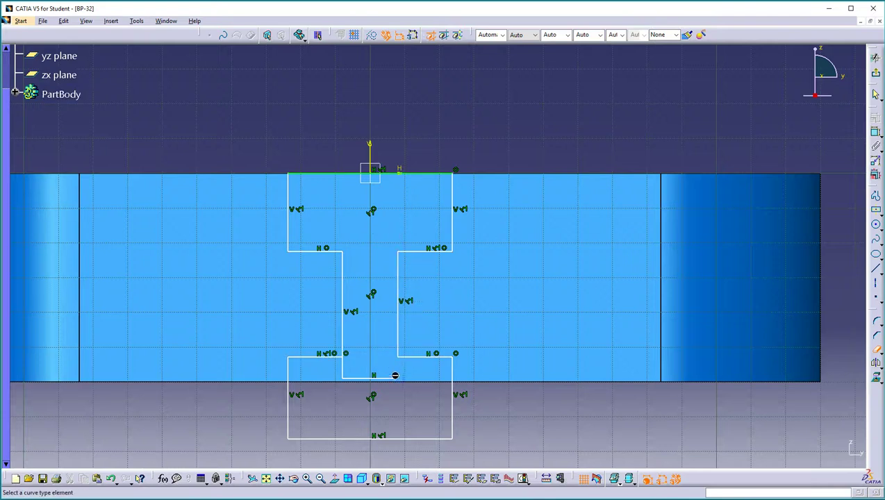
click(393, 380)
click(344, 367)
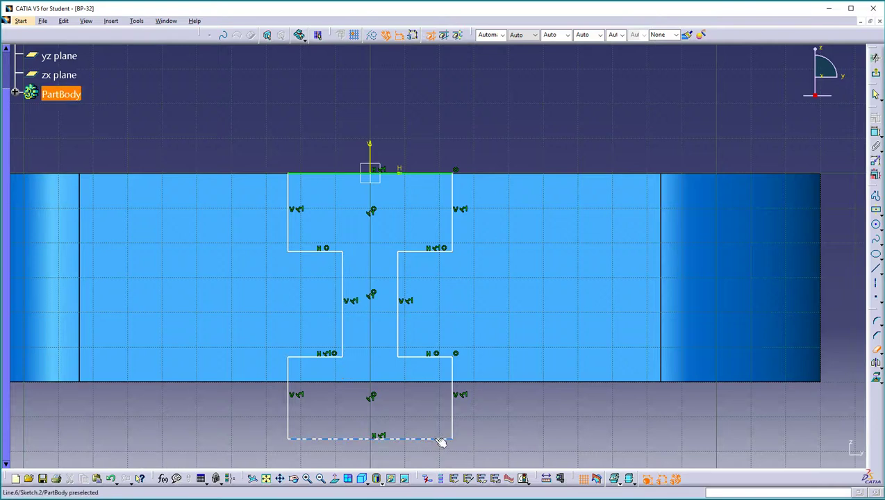
click(876, 349)
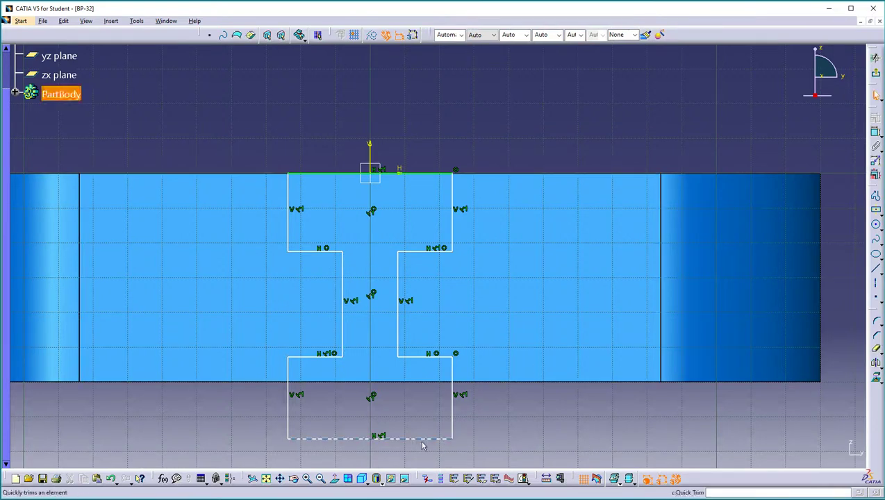
- Reduce the I-profile's lower flange to a thin strip at the block's lower edge and dimension its thickness
mouse_move(426, 437)
mouse_down()
mouse_move(424, 368)
mouse_move(431, 390)
mouse_up()
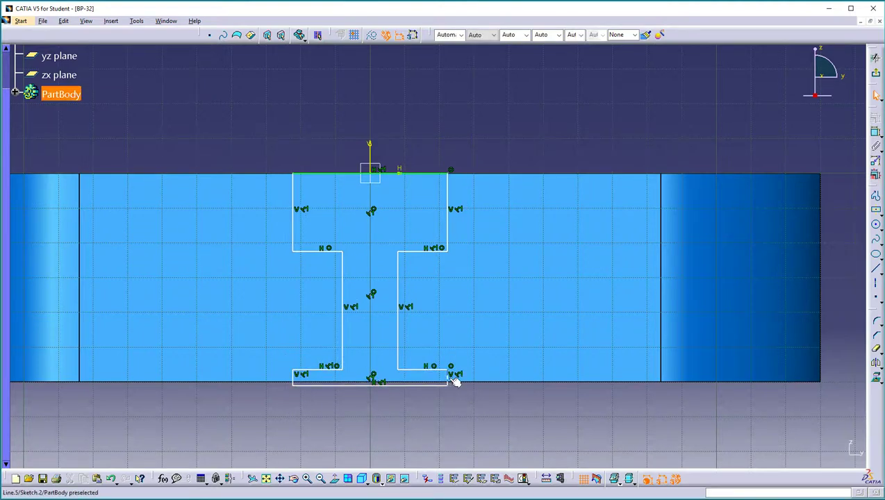
click(876, 131)
click(451, 379)
key(Escape)
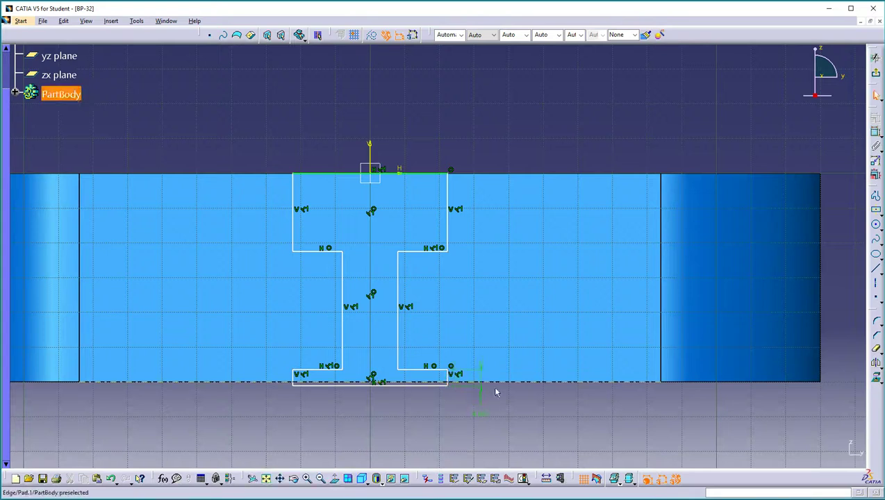
- Reduce the I-profile's upper flange to about 4 mm thick and dimension its thickness
drag(430, 249, 437, 189)
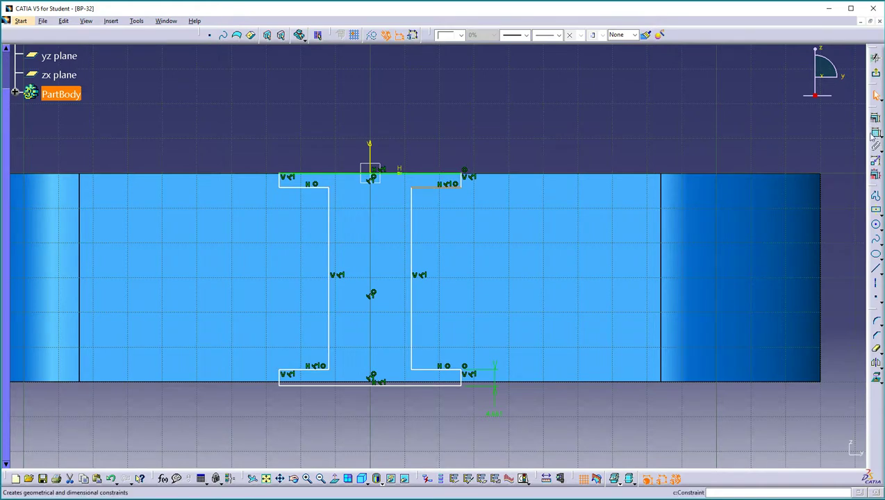
click(545, 87)
click(875, 132)
click(468, 182)
click(509, 141)
- Shorten the I-profile, narrow its web and flanges around the vertical axis, and finish the sketch
mouse_move(411, 386)
mouse_down()
mouse_move(410, 250)
mouse_move(408, 274)
mouse_move(378, 242)
mouse_up()
drag(460, 271, 408, 288)
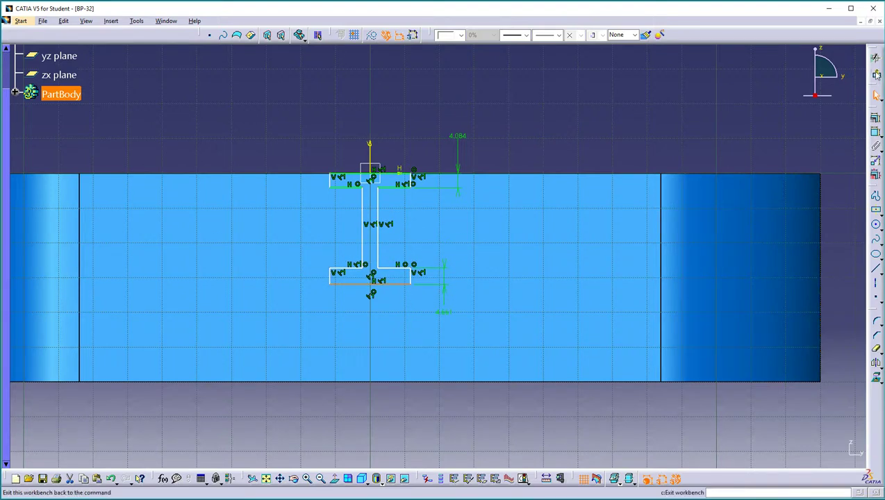
click(875, 58)
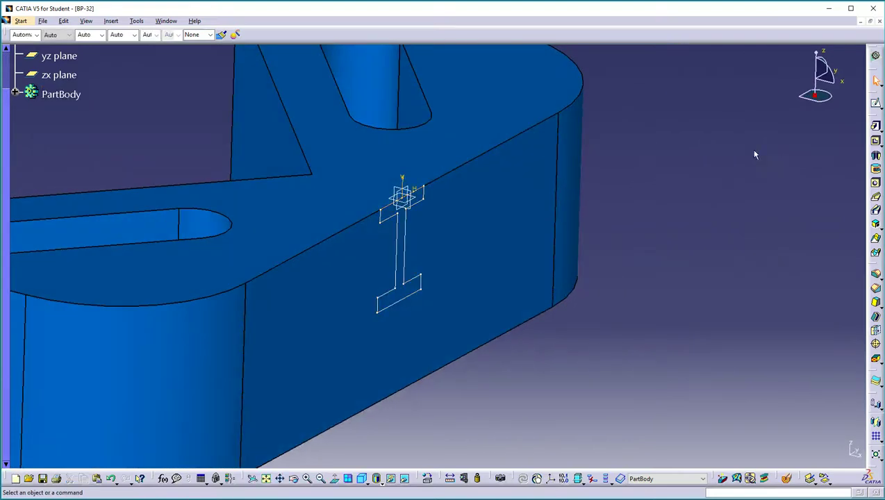
- Sketch an S-shaped profile on the zx plane from the origin away from the block: straight lines joined by tangent arcs of about 48 and 47 mm radius
double_click(415, 208)
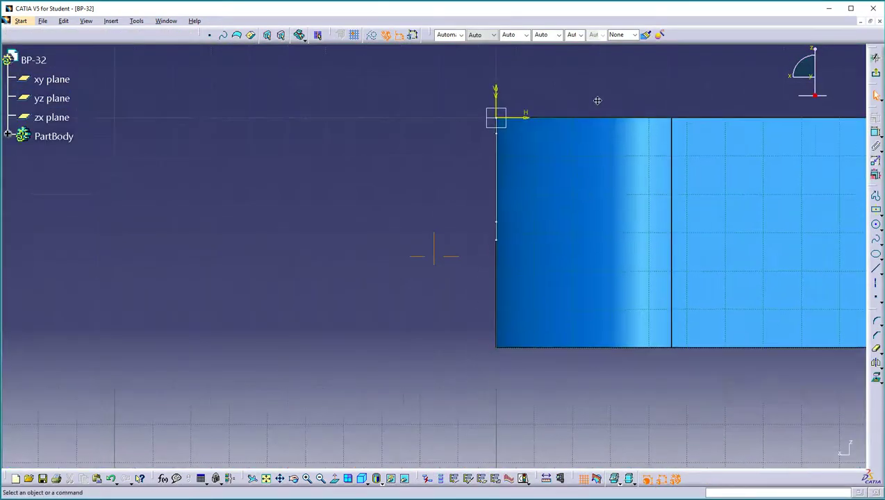
mouse_move(601, 101)
middle_down()
mouse_move(616, 148)
mouse_move(556, 238)
middle_up()
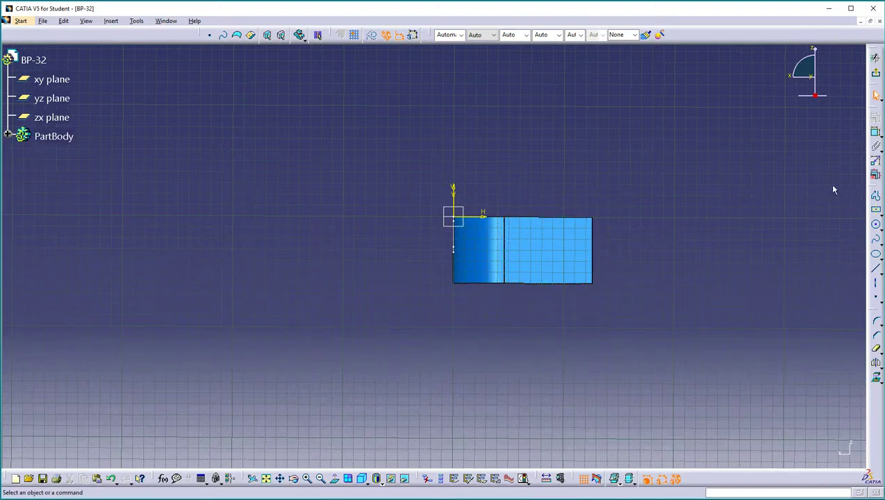
click(874, 197)
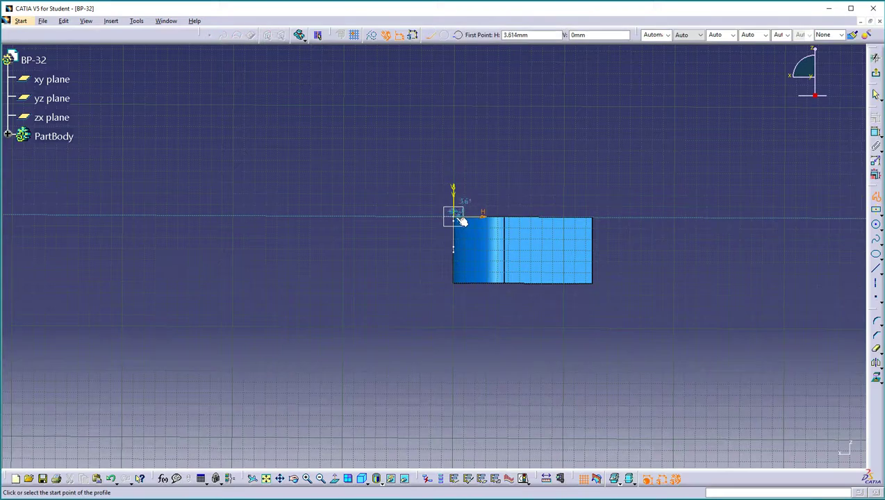
click(457, 220)
drag(410, 219, 398, 222)
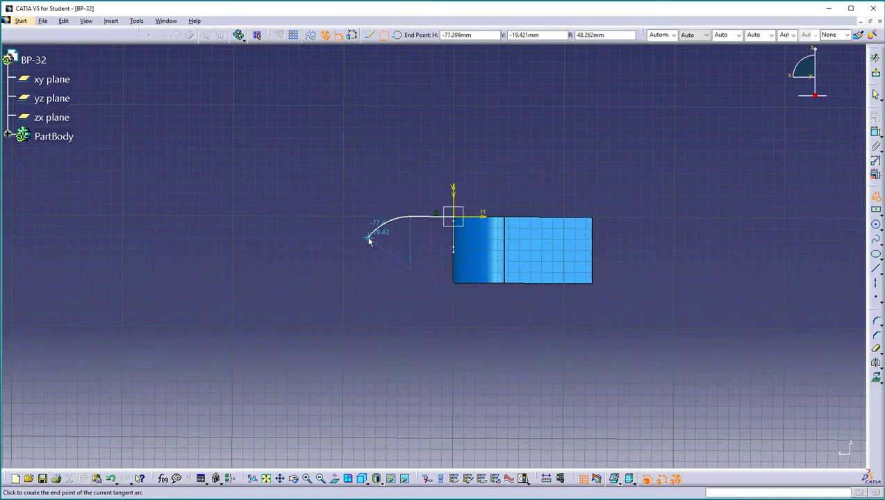
click(369, 241)
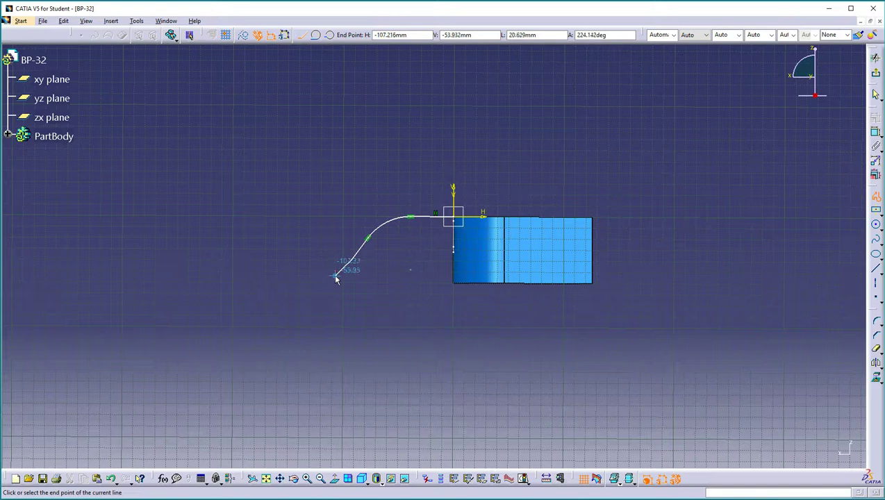
drag(351, 267, 311, 284)
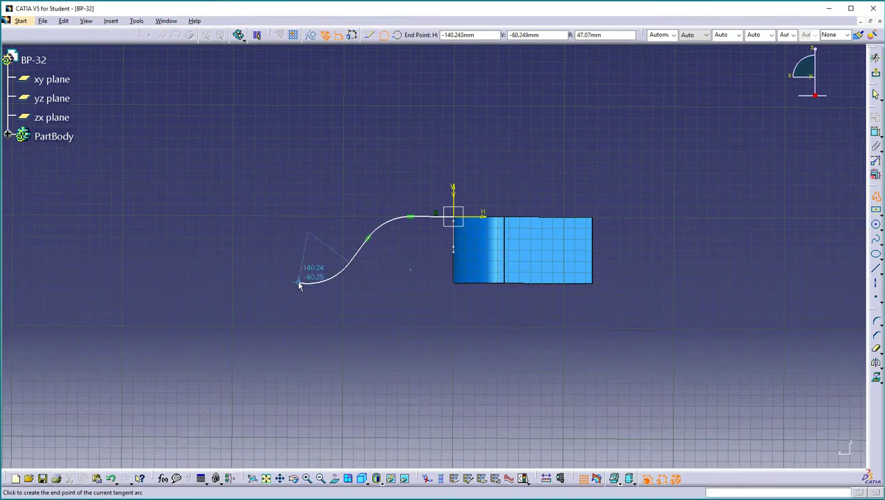
click(299, 284)
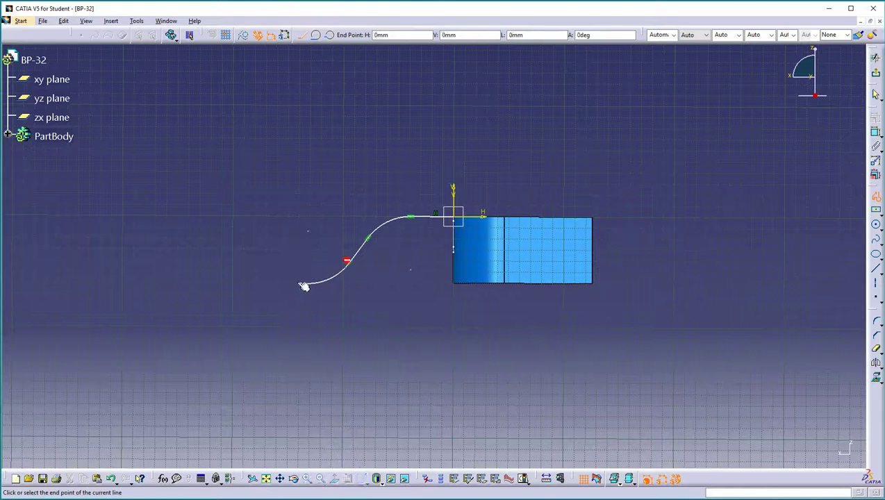
click(221, 271)
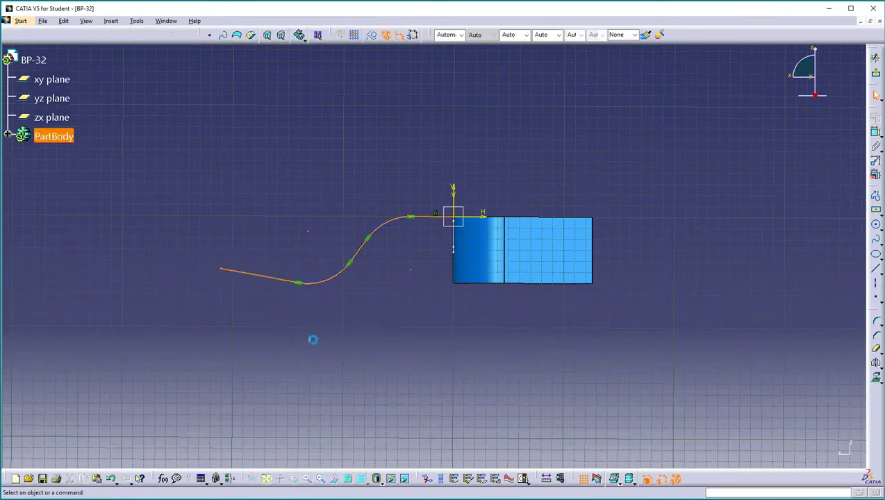
- Constrain the curve's sloping end line to be horizontal
click(276, 282)
right_click(274, 281)
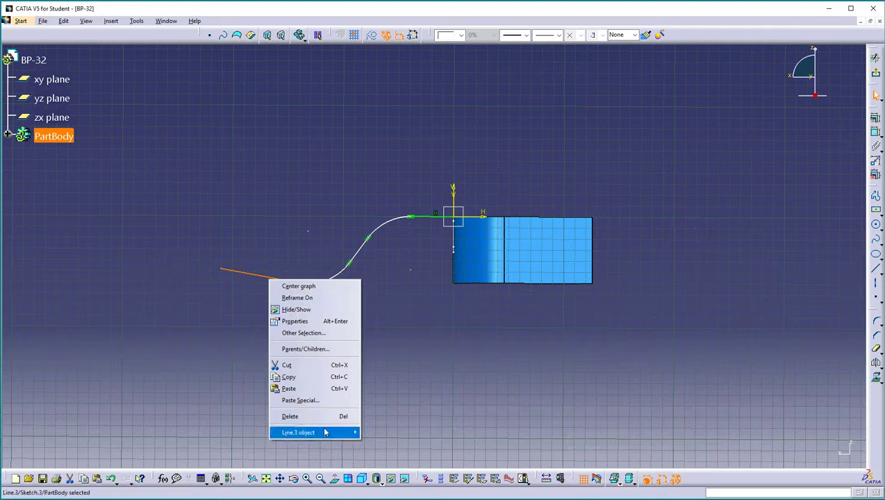
mouse_move(306, 432)
click(391, 355)
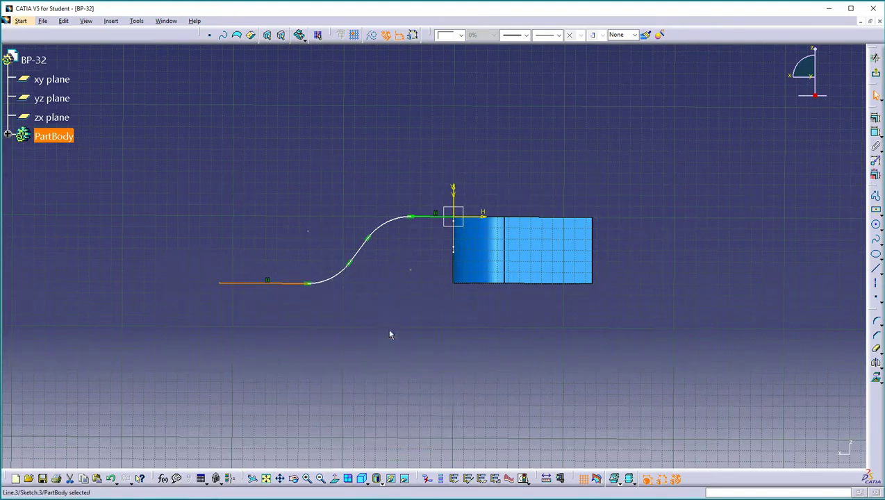
- Move the S-curve's lower end farther from the block, lengthening the straight section that starts at the origin
click(295, 292)
mouse_move(295, 285)
mouse_down()
mouse_move(259, 264)
mouse_move(192, 259)
mouse_move(178, 274)
mouse_up()
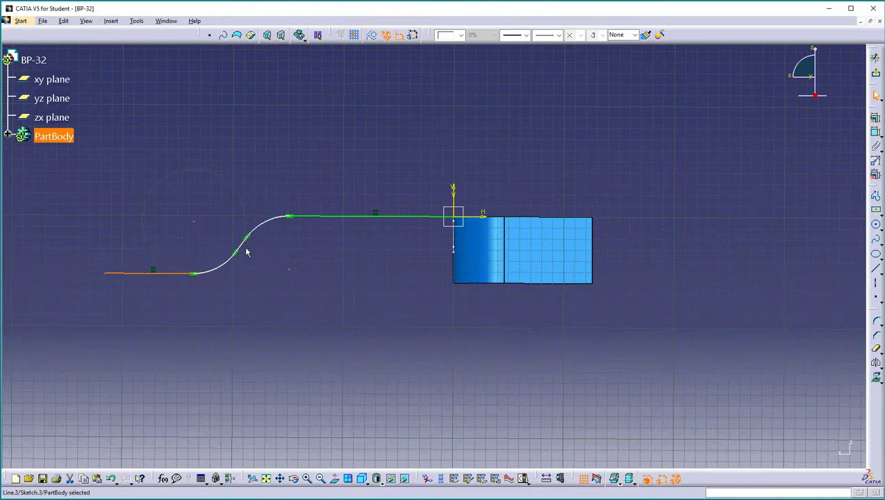
click(263, 294)
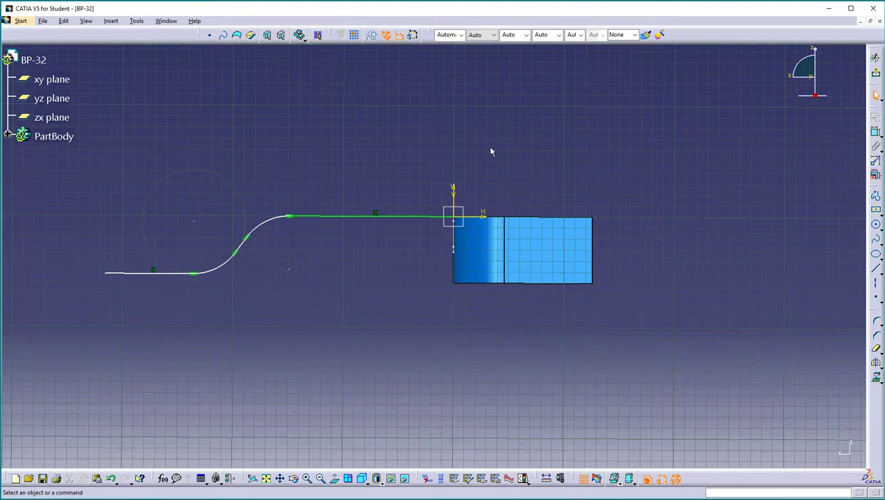
- Dimension the length of the S-curve's straight section that starts at the origin, placing the dimension above the line
click(876, 130)
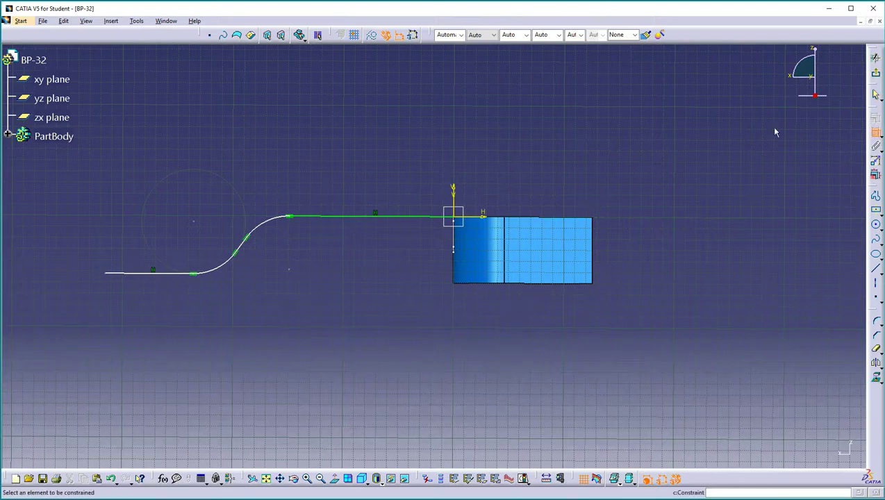
click(407, 219)
click(428, 167)
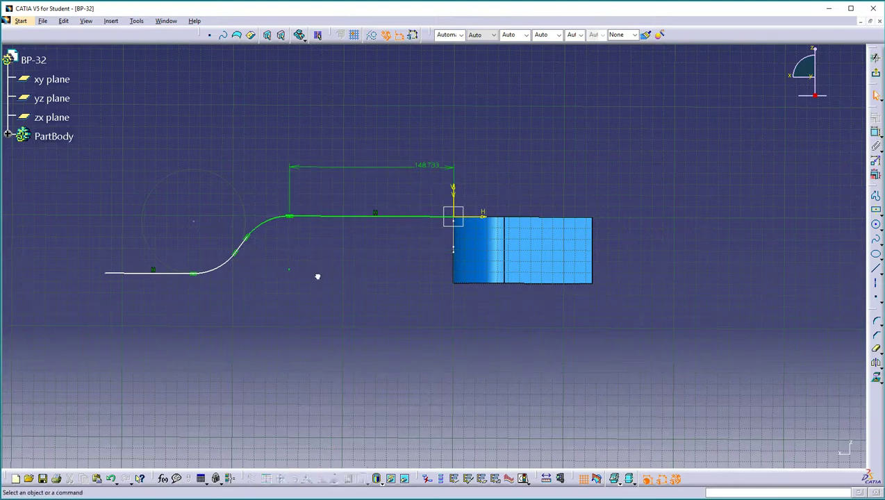
- Reshape the S-curve by lowering its end section and lengthening the sloping middle line, and finish the sketch
drag(218, 272, 172, 283)
drag(226, 250, 239, 241)
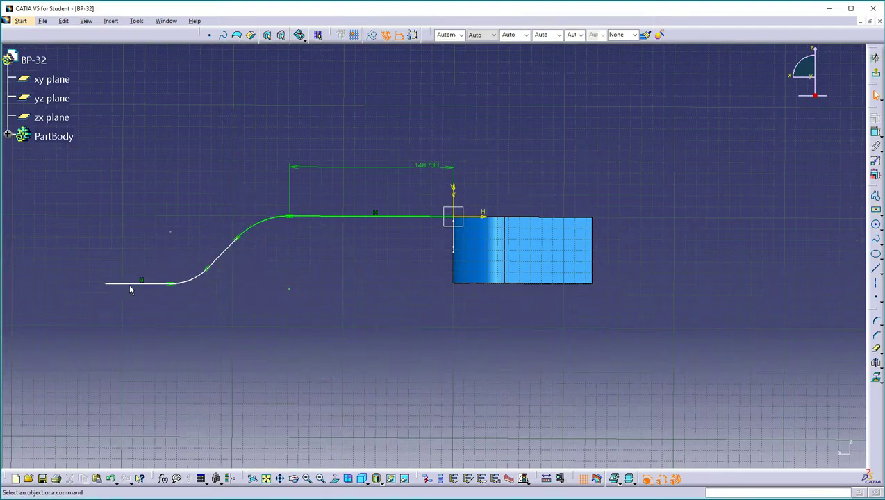
click(875, 72)
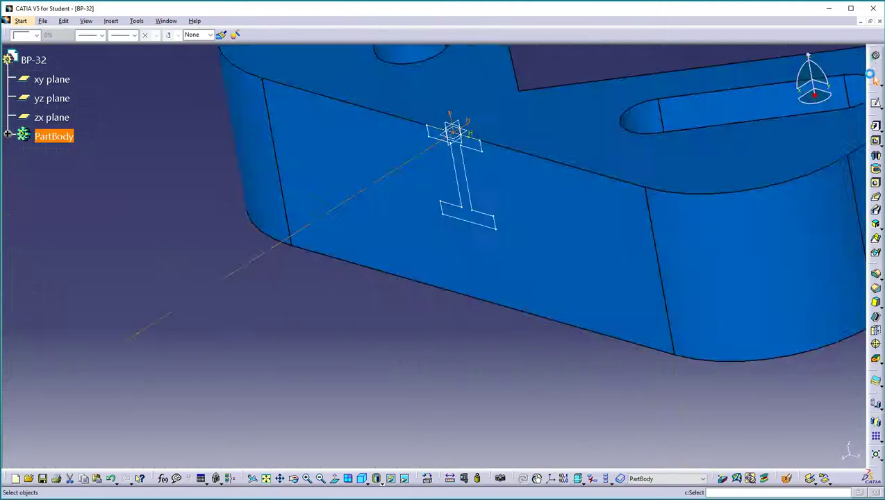
- Create a rib that sweeps the I-shaped profile along the S-curve with profile control set to Keep angle
click(592, 180)
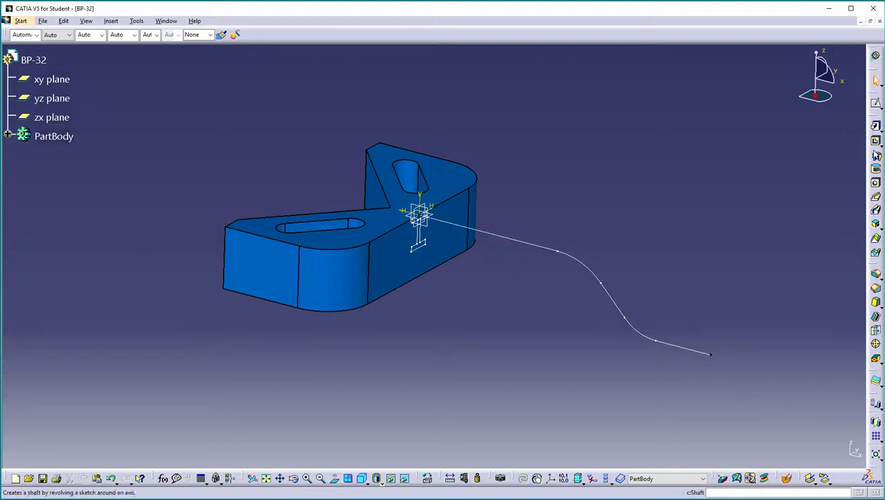
click(875, 197)
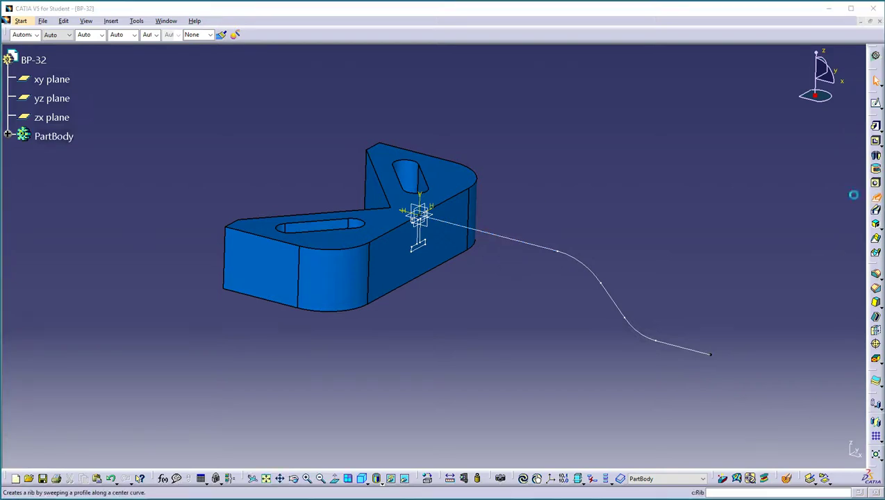
click(424, 250)
click(491, 238)
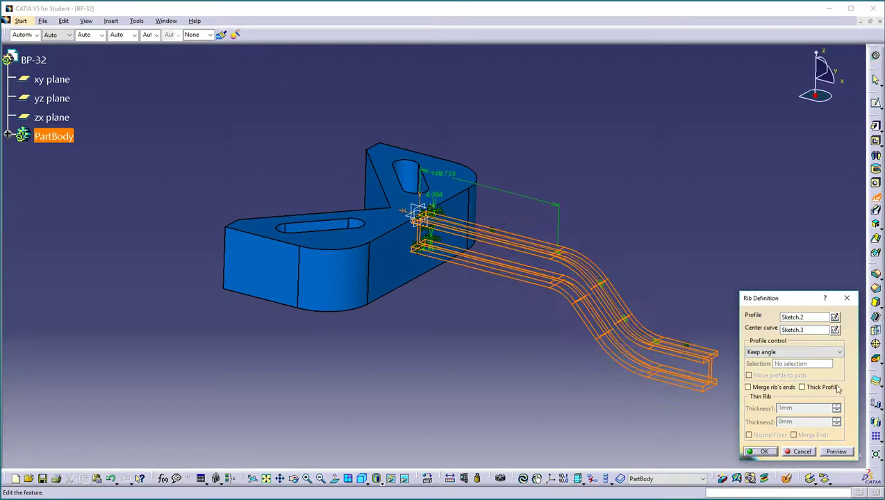
click(764, 452)
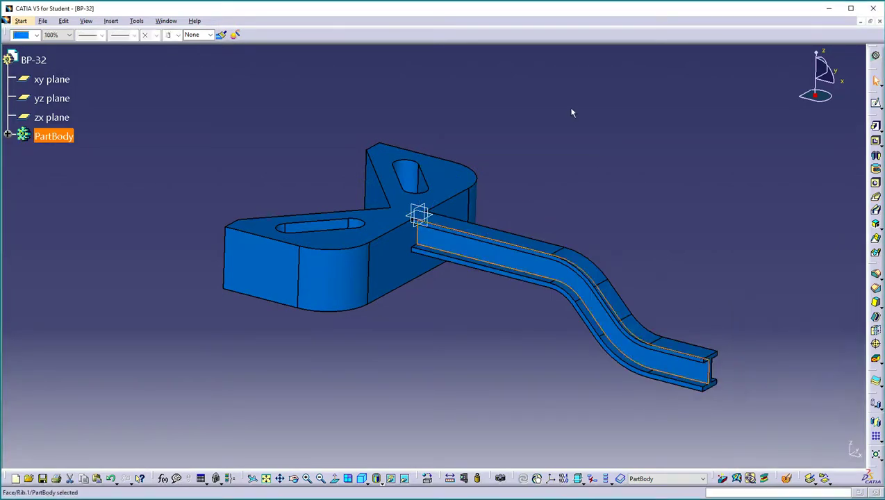
- On the zx plane, sketch a vertical axis about 54 mm long, about 11 mm beyond the rib's free end
middle_drag(569, 231, 488, 310)
click(554, 356)
middle_drag(534, 276, 427, 103)
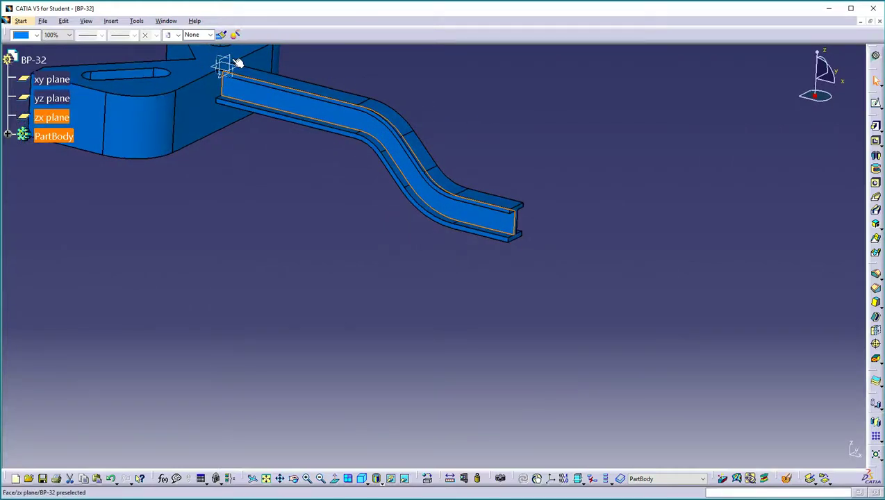
middle_drag(268, 108, 322, 225)
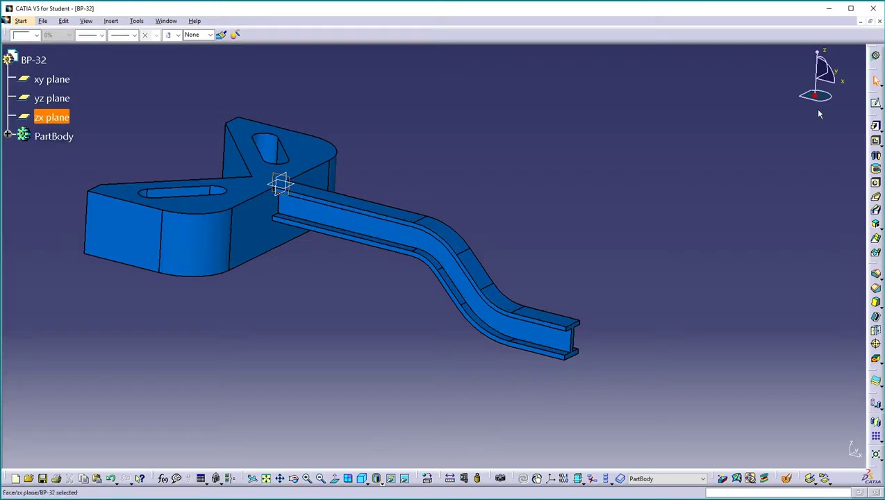
click(877, 104)
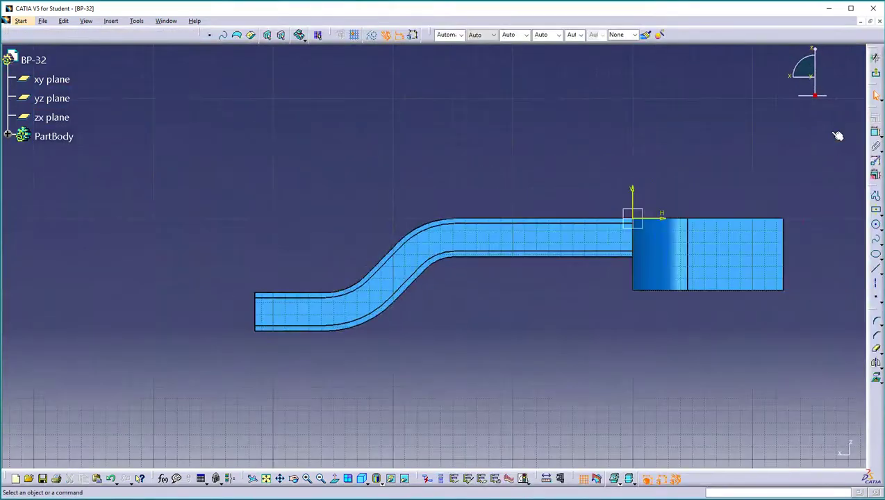
click(620, 215)
mouse_move(571, 235)
middle_down()
mouse_move(621, 216)
mouse_move(619, 143)
middle_up()
middle_drag(618, 144, 532, 159)
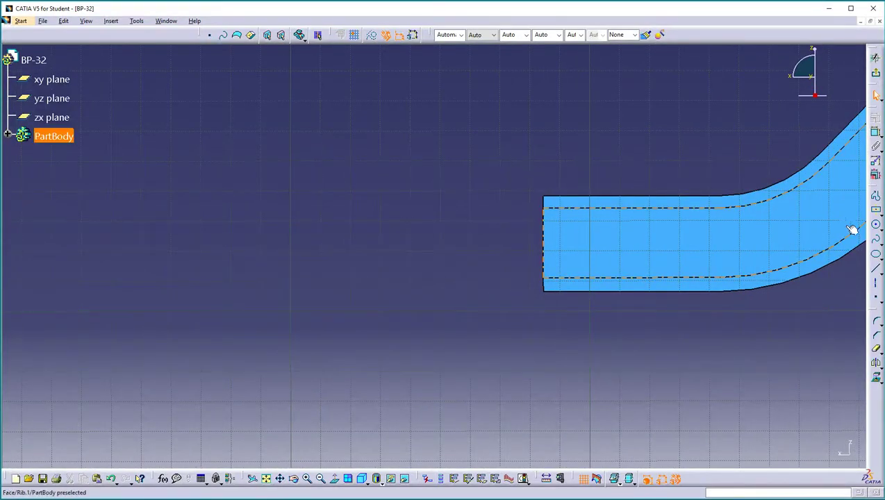
click(875, 284)
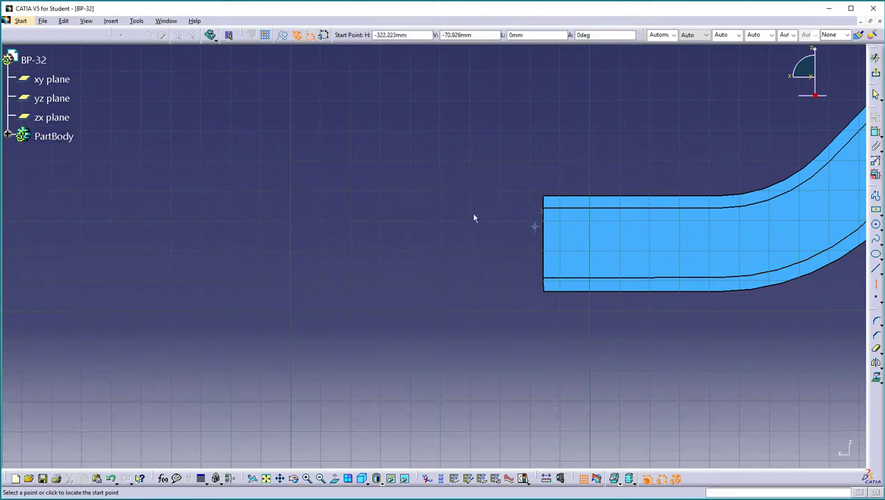
click(509, 168)
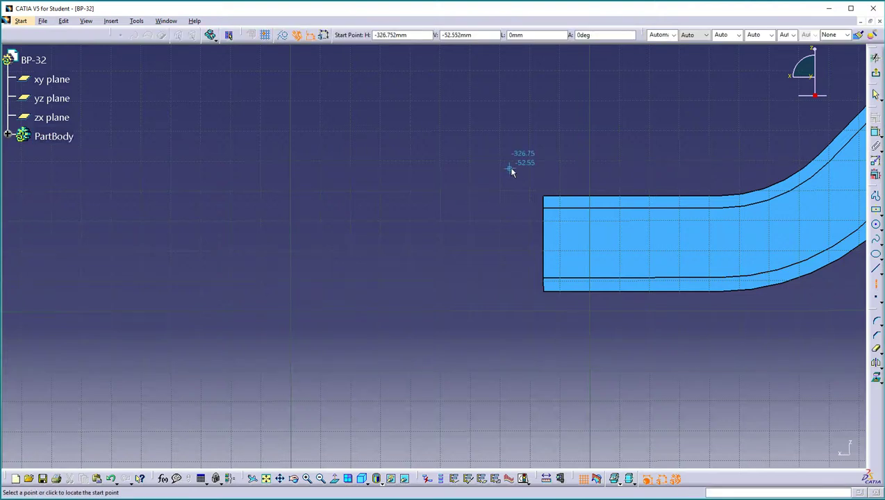
click(510, 329)
- Constrain the vertical axis to be coincident with the end edge of the rib
click(875, 132)
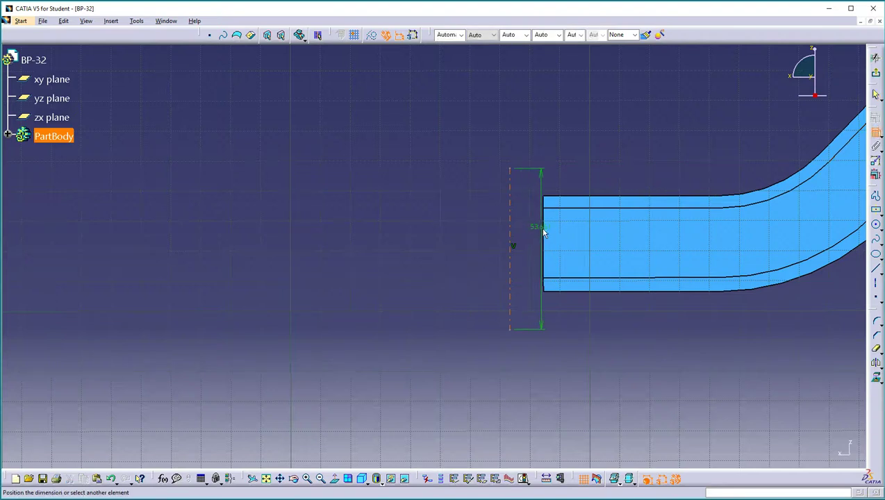
click(543, 233)
right_click(599, 144)
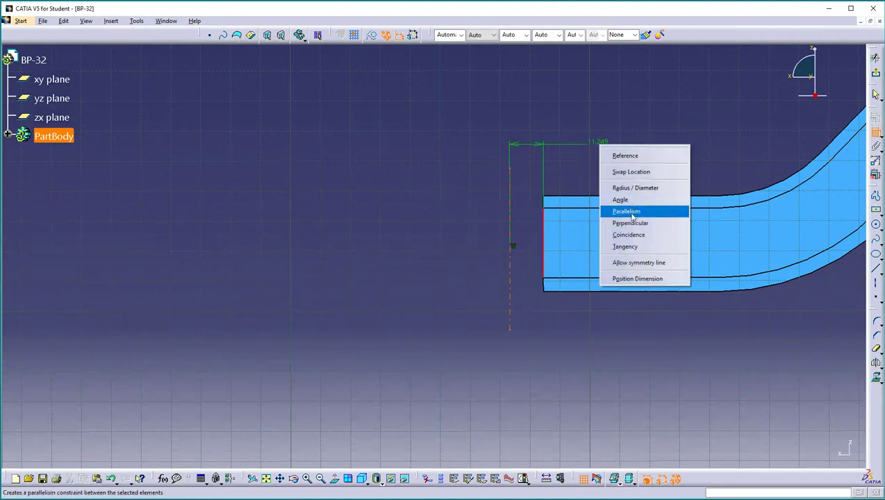
click(634, 235)
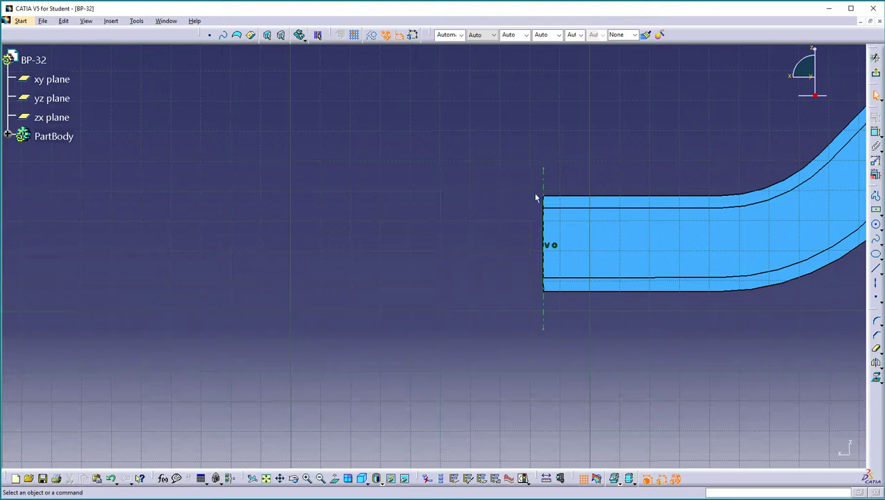
- Sketch an open grooved profile about 29 mm wide and 42 mm tall outside the rib's end, with both ends on the axis
click(877, 198)
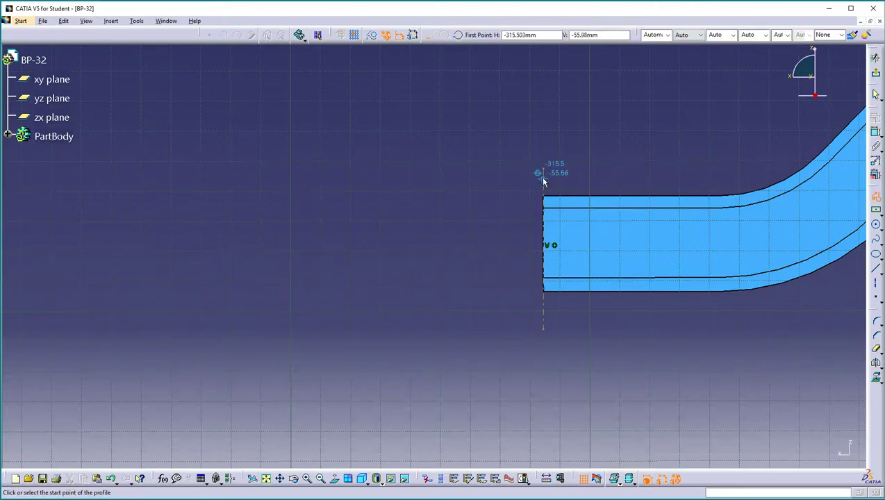
click(546, 177)
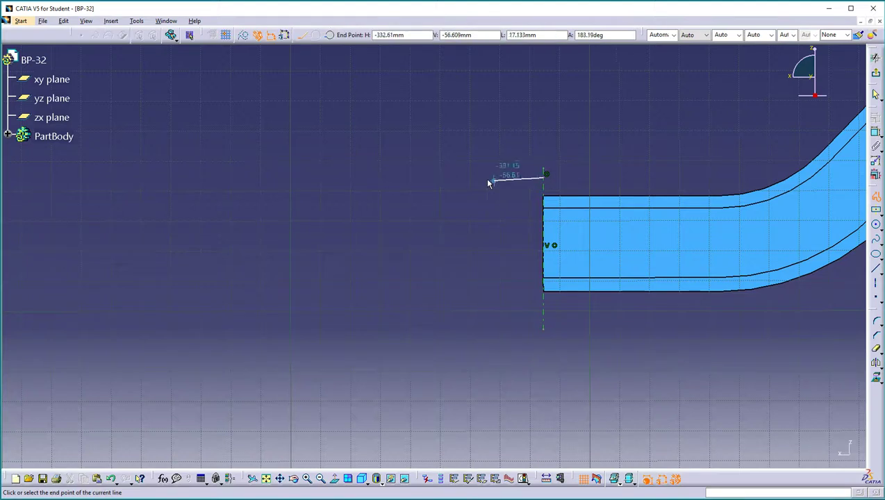
click(457, 179)
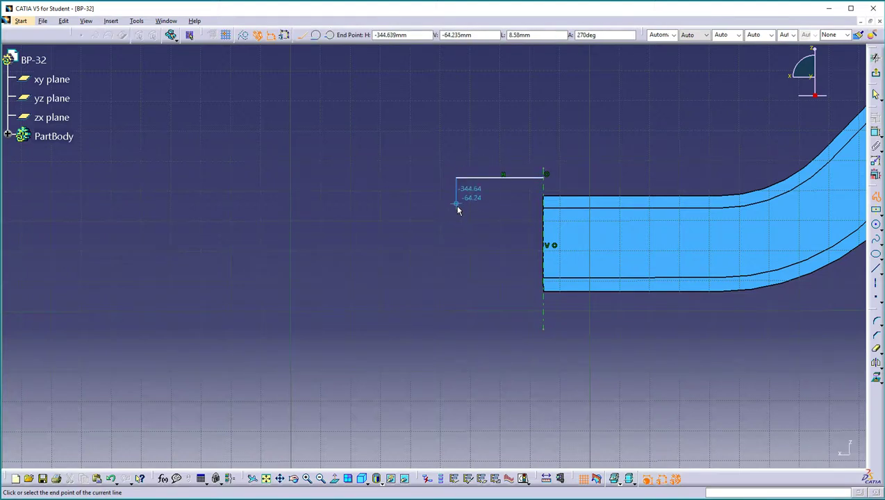
click(456, 218)
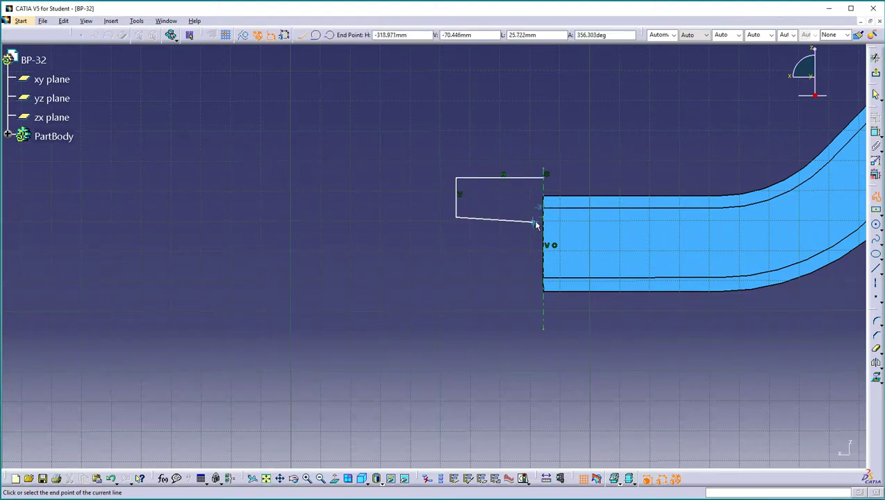
click(520, 218)
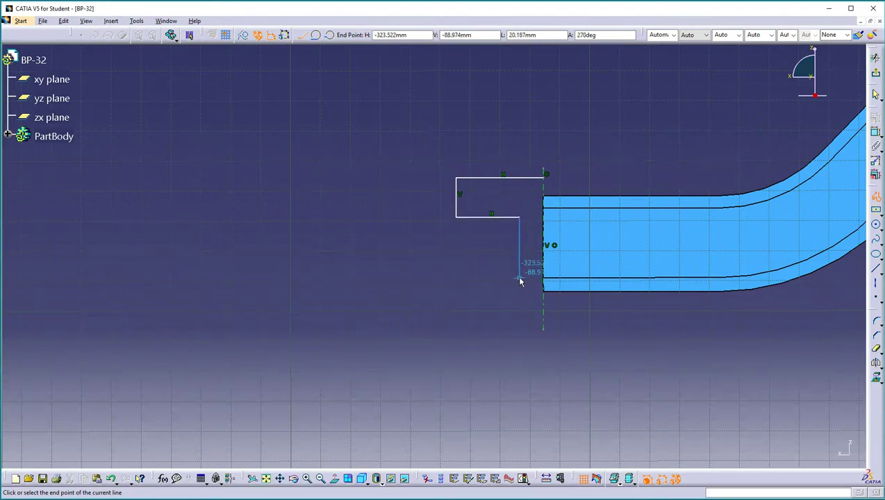
click(520, 270)
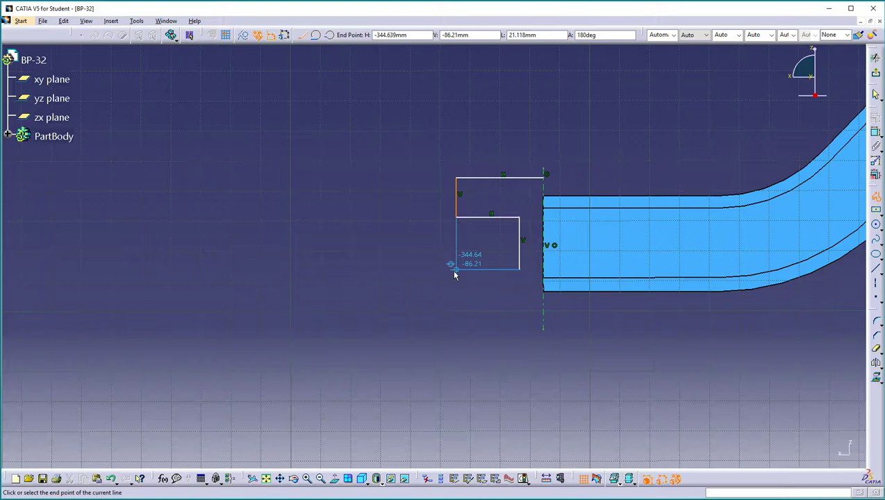
click(456, 270)
click(456, 304)
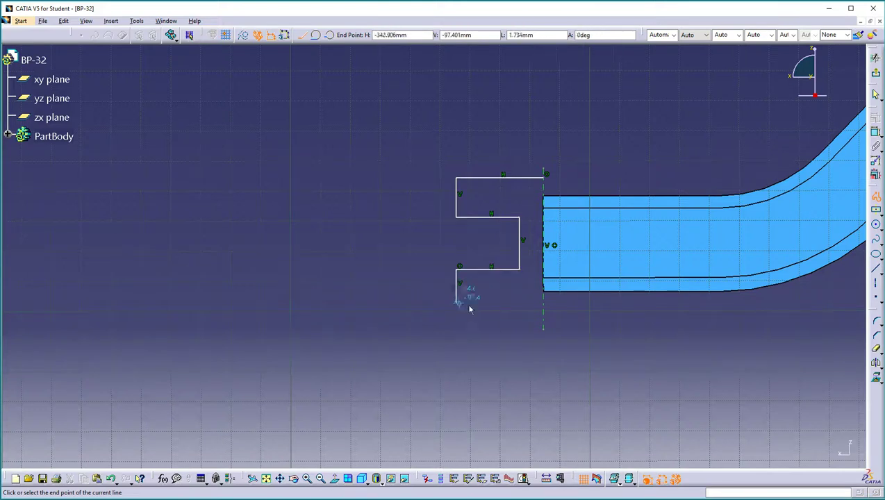
click(547, 303)
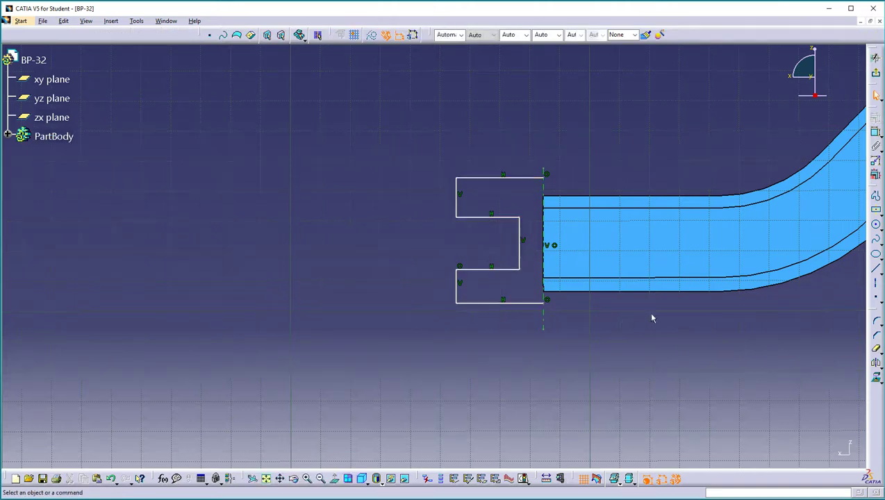
- Constrain the grooved profile's top line to be coincident with the rib's top edge
click(837, 146)
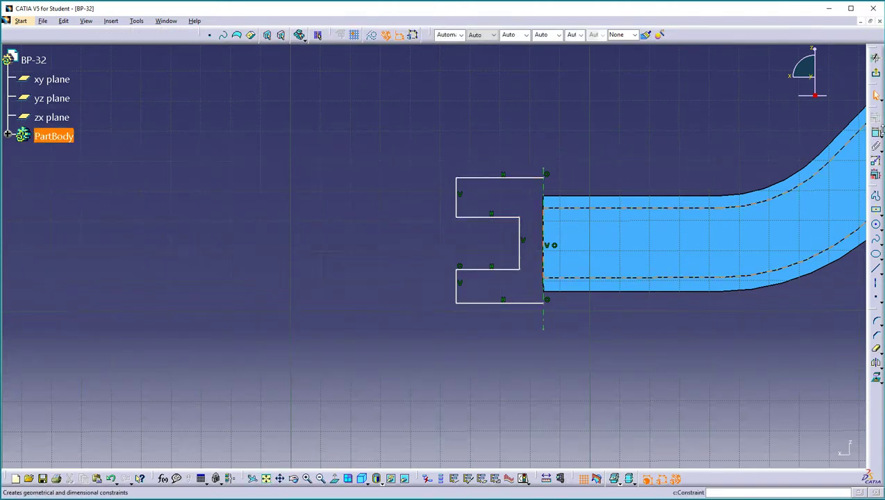
click(875, 134)
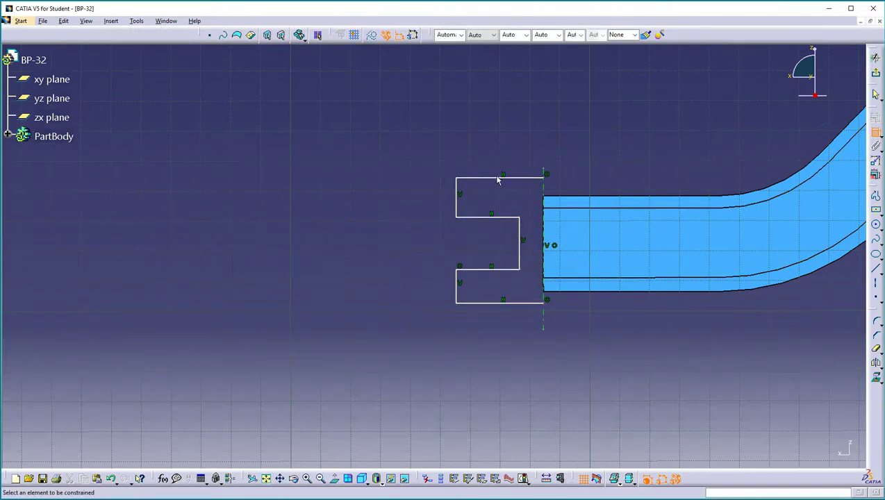
click(502, 178)
click(587, 198)
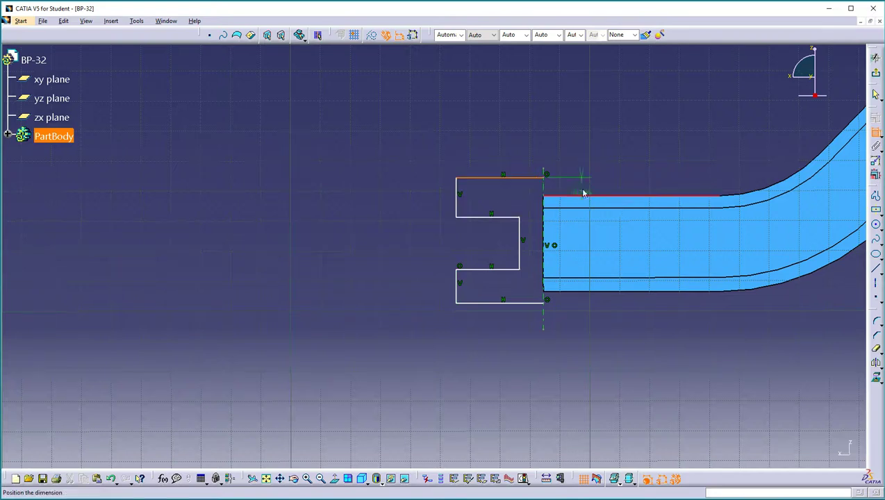
right_click(604, 152)
click(633, 230)
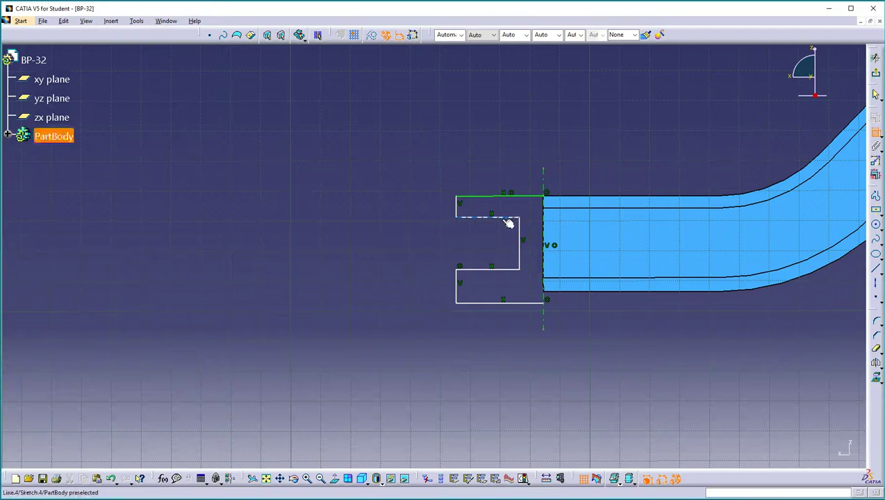
- Constrain the underside line of the profile's upper flange to be coincident with the inner edge of the rib's upper flange
click(508, 218)
click(573, 207)
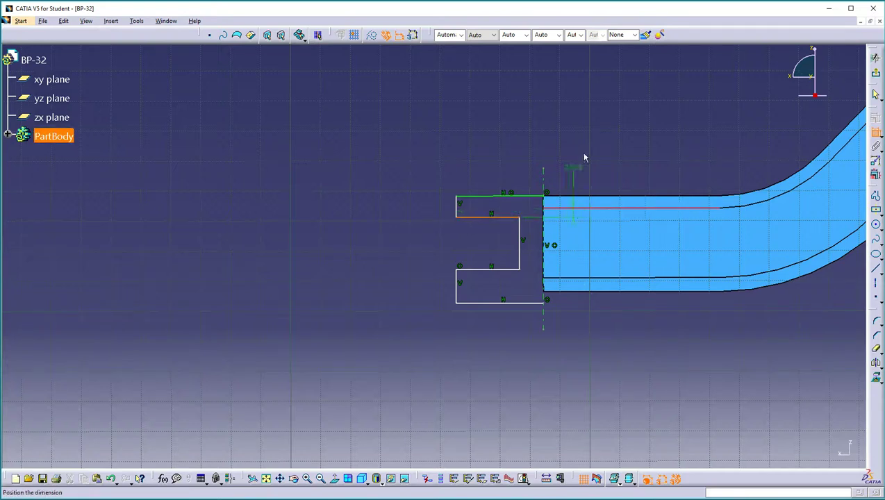
right_click(599, 157)
click(621, 216)
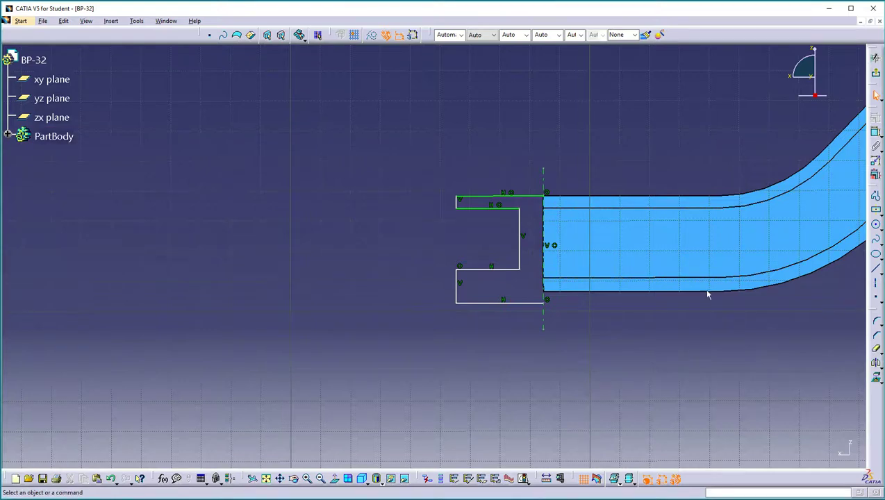
- Constrain the grooved profile's bottom line to be coincident with the rib's bottom edge
click(874, 132)
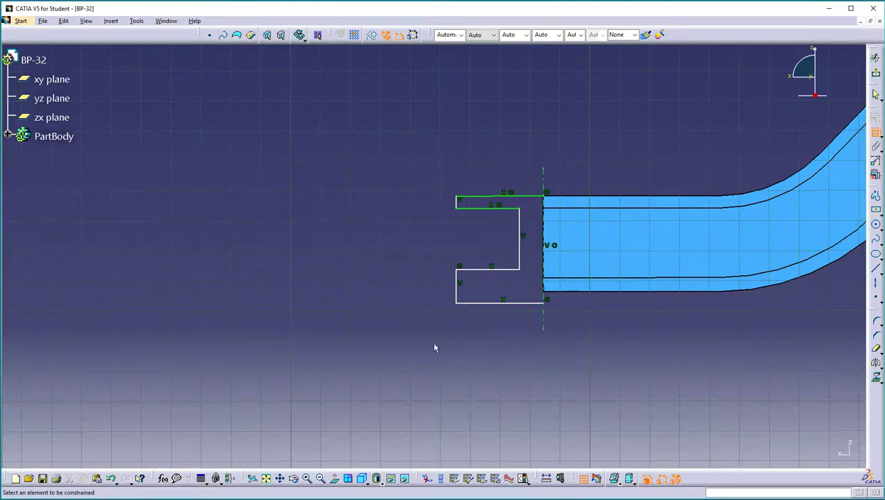
click(491, 300)
right_click(574, 319)
click(603, 393)
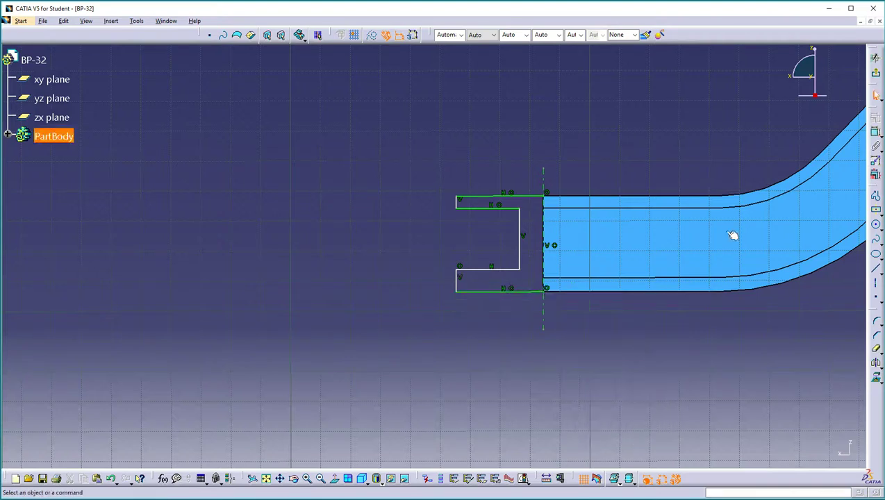
- Constrain the top line of the profile's lower flange to be coincident with the inner edge of the rib's lower flange
click(874, 132)
click(482, 271)
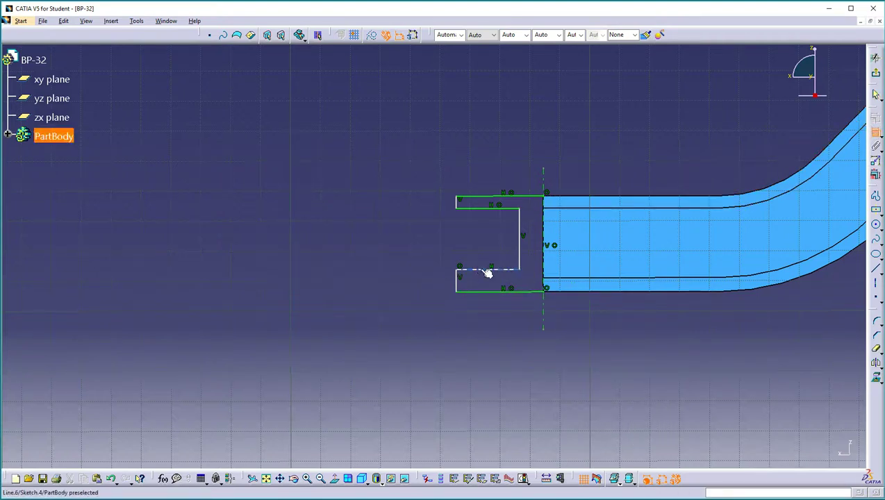
click(570, 278)
right_click(598, 347)
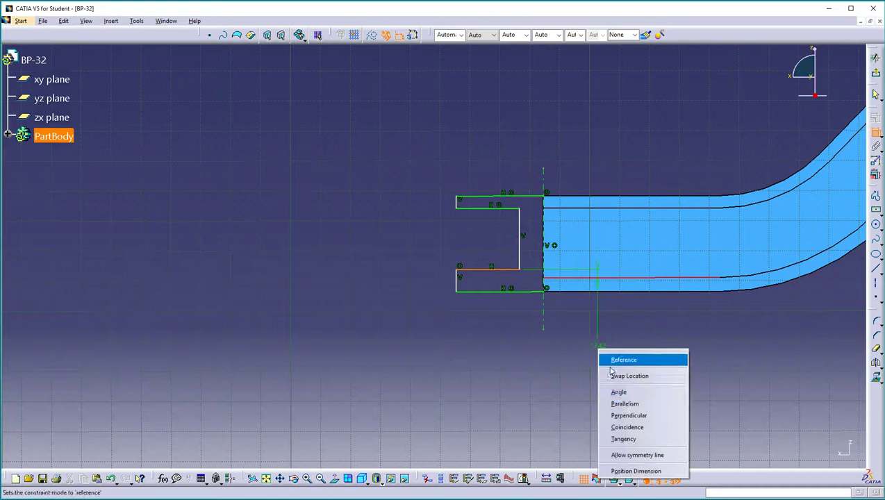
click(627, 428)
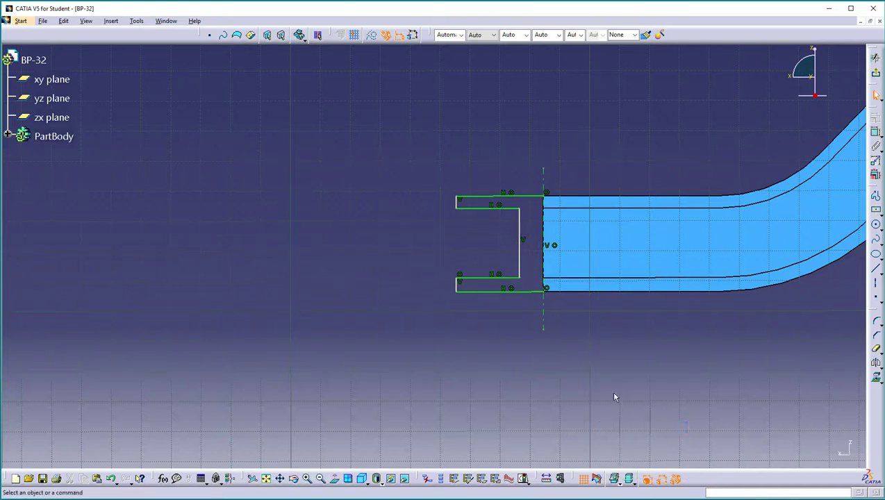
- Move the groove's inner vertical line to about 17 mm from the axis and dimension its distance from the axis
mouse_move(530, 257)
mouse_down()
mouse_move(484, 254)
mouse_move(493, 254)
mouse_up()
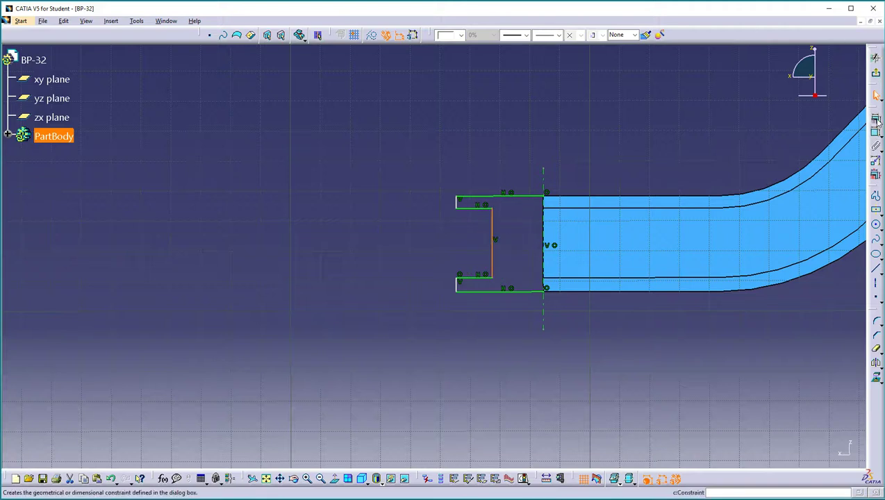
click(772, 137)
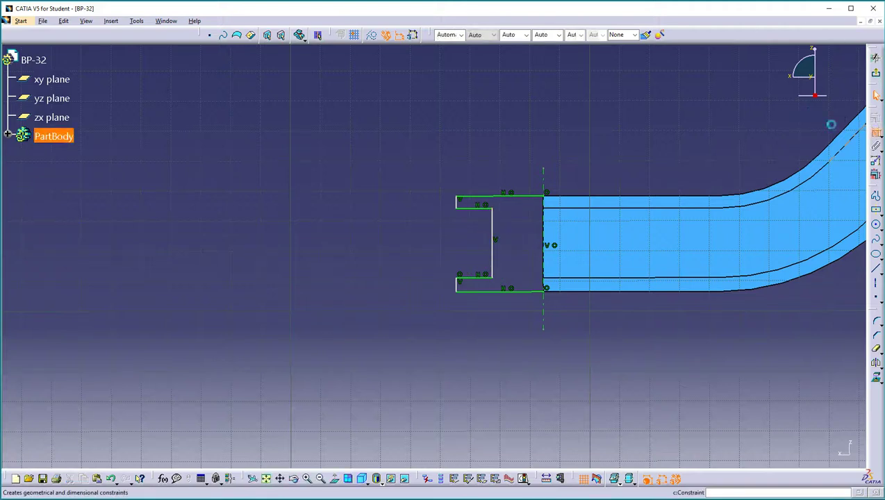
click(493, 223)
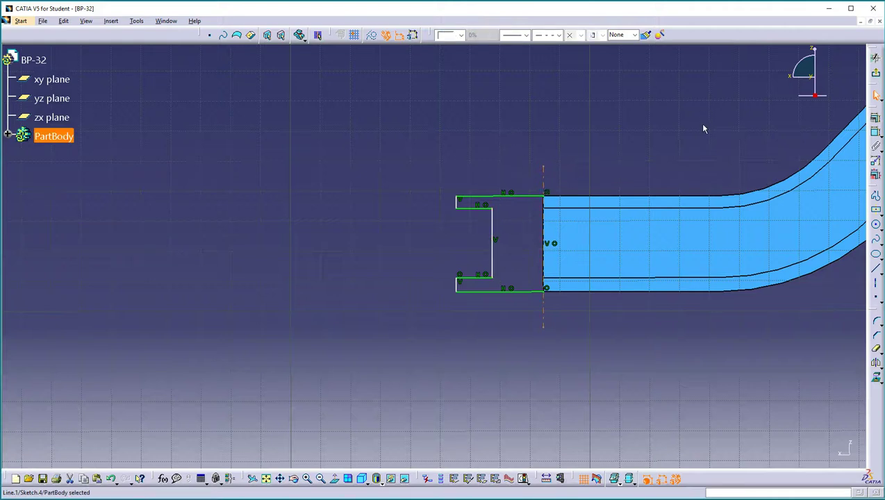
click(875, 132)
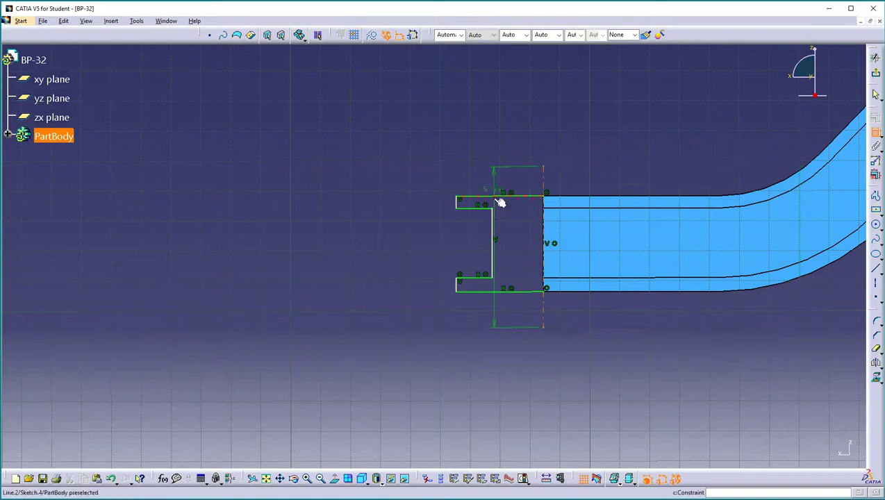
click(528, 132)
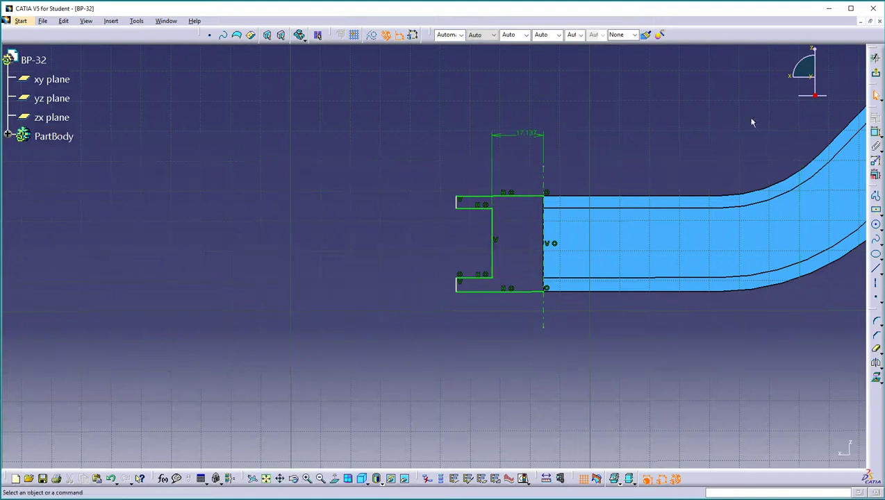
- Dimension the distance from the upper flange's outer vertical line to the sketch axis
click(875, 133)
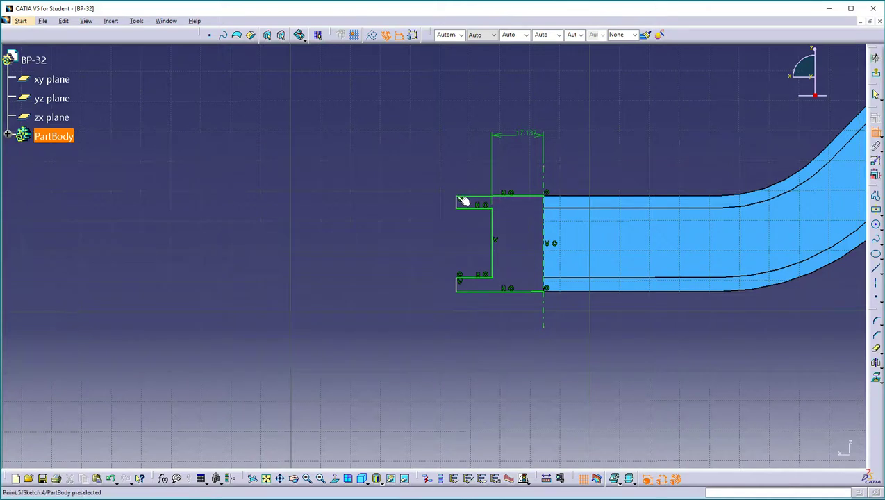
click(467, 201)
click(480, 85)
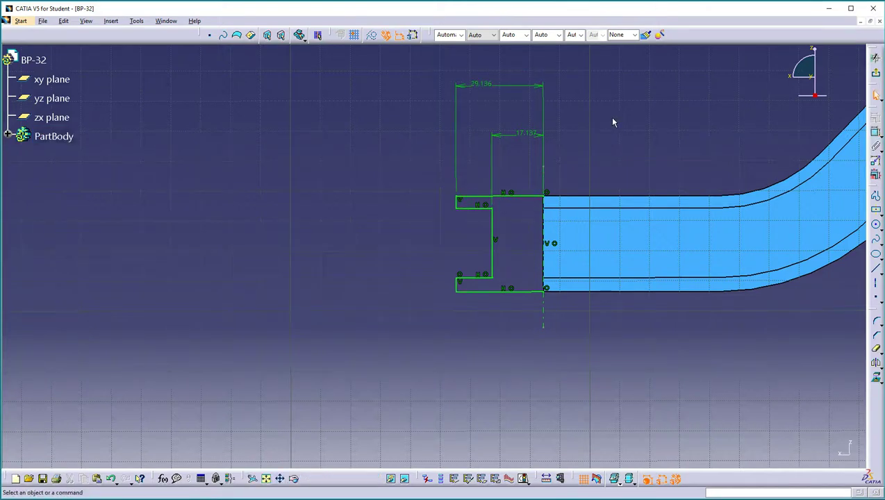
- Finish the sketch and revolve the grooved profile 360 degrees around the sketch axis as a shaft
click(875, 73)
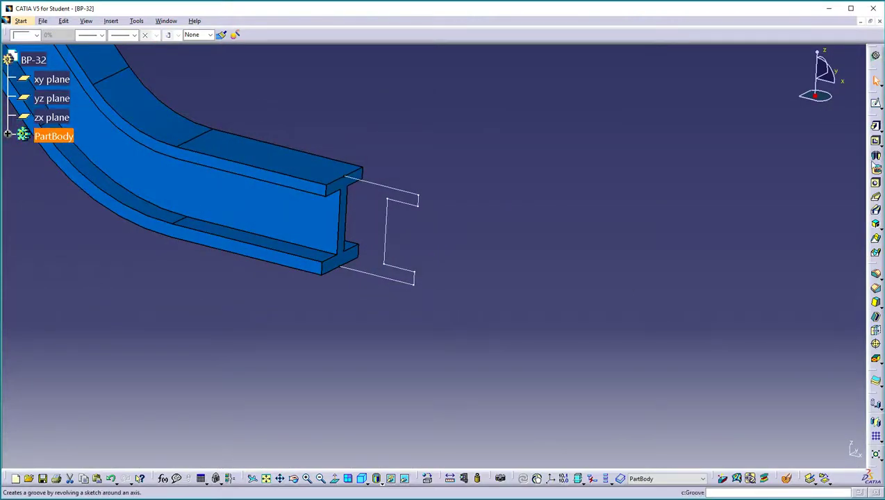
click(875, 154)
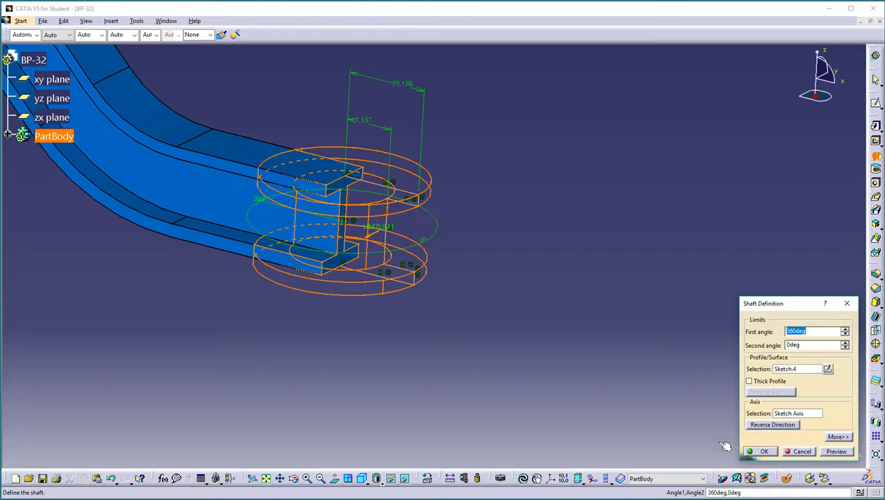
click(753, 451)
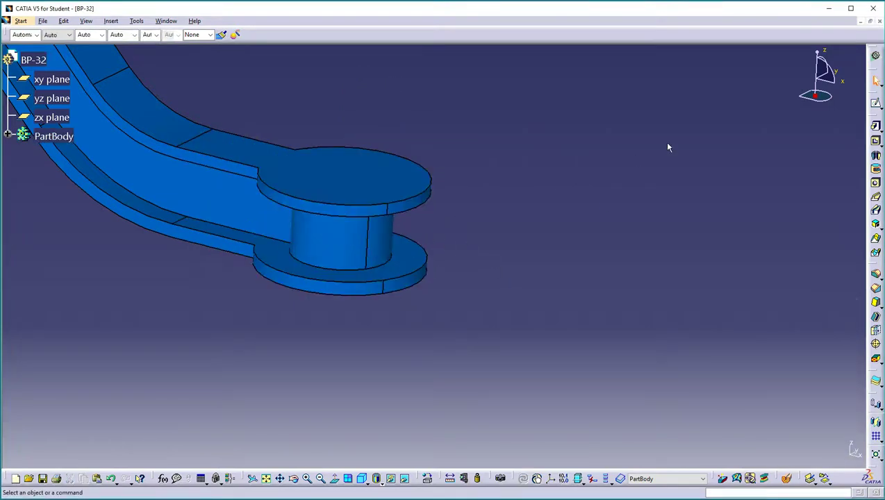
- Create a 10 mm diameter hole concentric with the shaft's upper circular edge, extending from the top face up to last
click(407, 205)
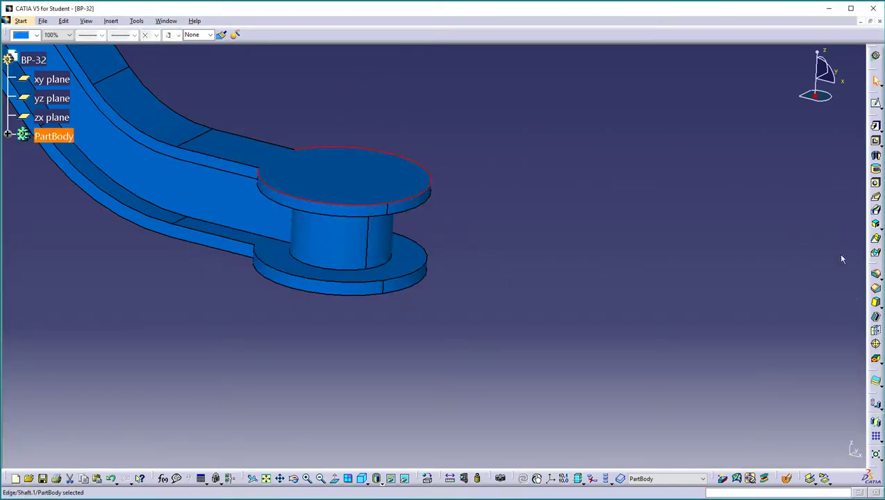
click(875, 182)
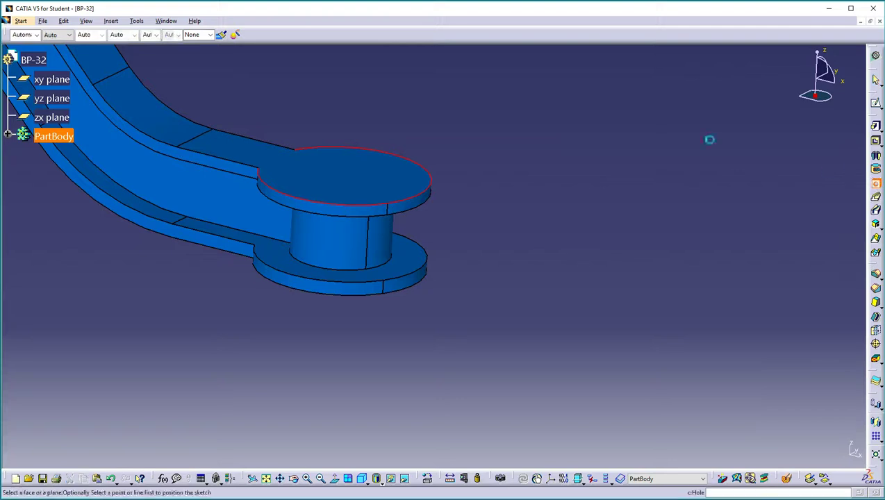
click(258, 153)
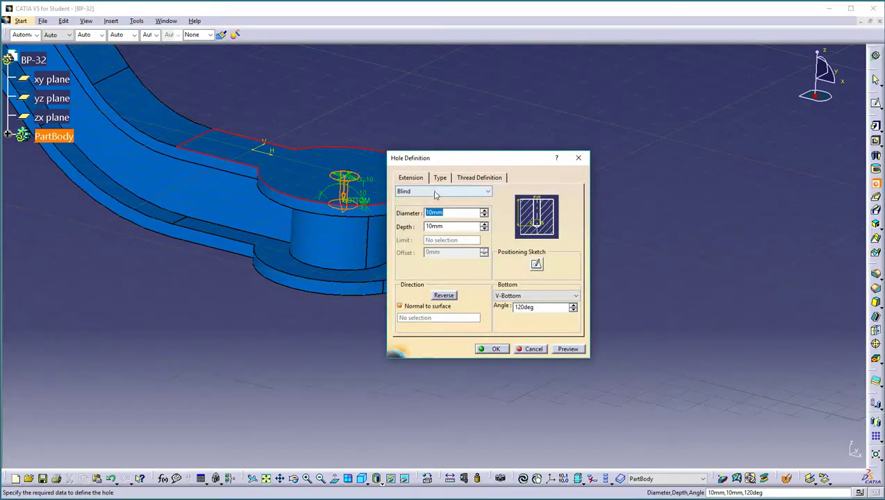
click(435, 192)
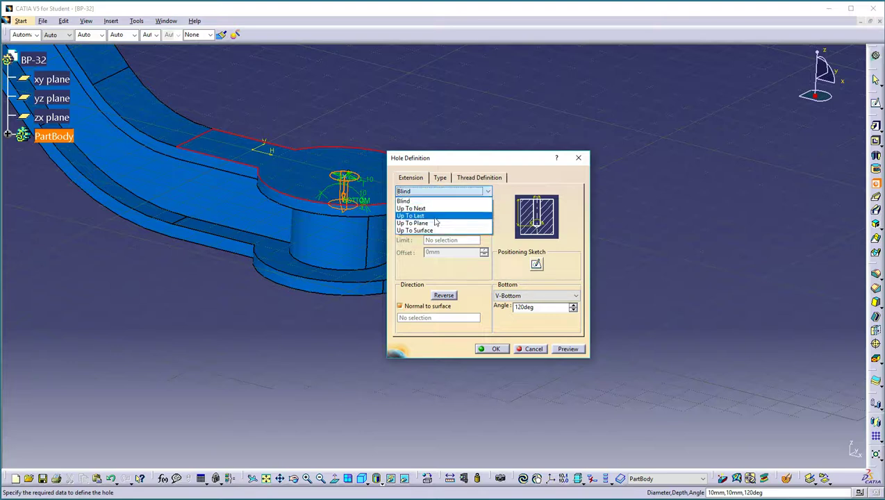
click(437, 216)
click(496, 350)
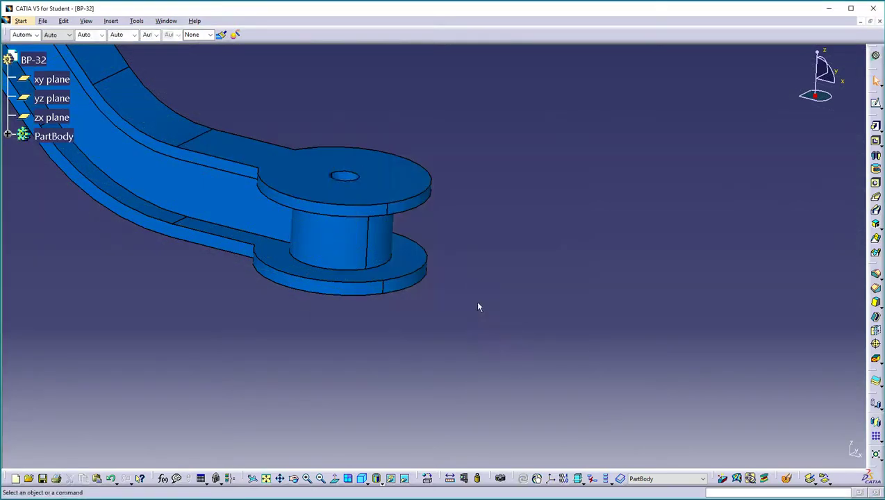
mouse_move(366, 260)
middle_down()
mouse_move(435, 241)
mouse_move(419, 252)
mouse_move(514, 364)
mouse_move(490, 346)
mouse_move(426, 371)
mouse_move(551, 402)
middle_up()
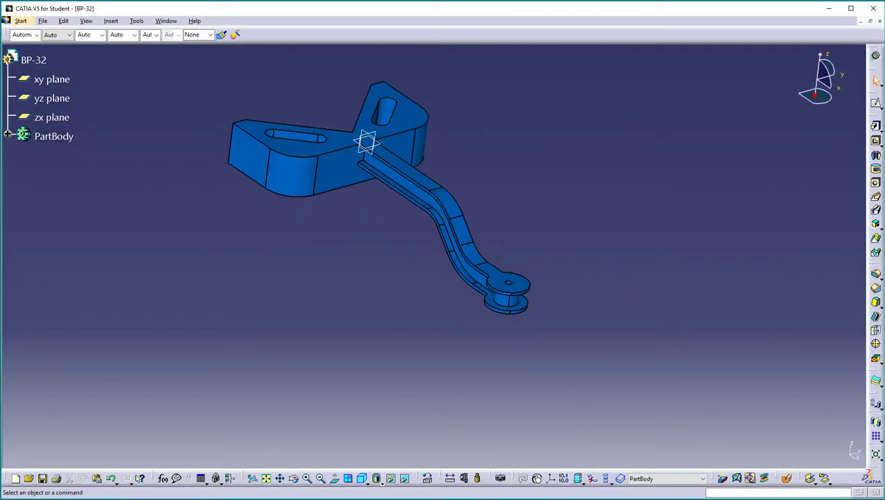